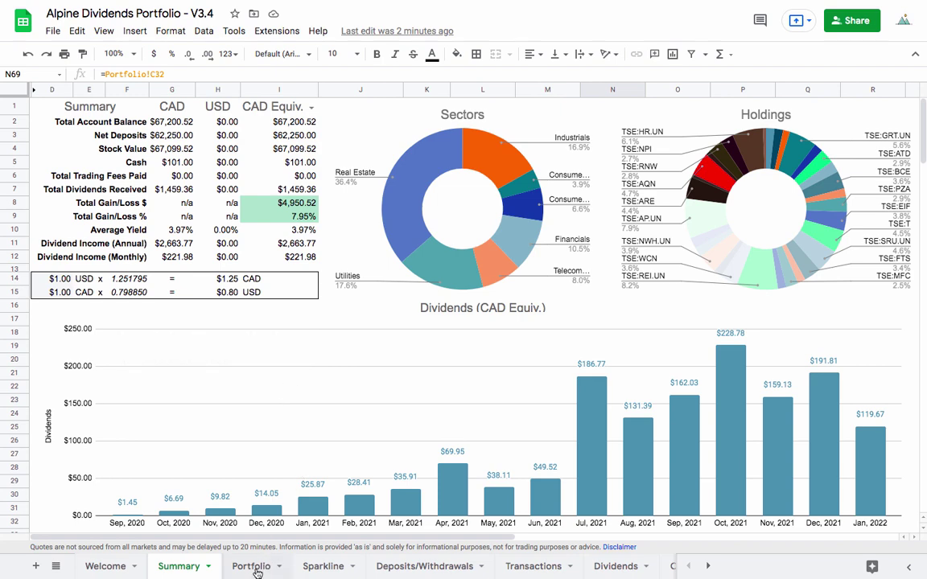
Step: Review the TSE:HR.UN holding in the Portfolio sheet and compare the account totals in the Summary sheet
key("ctrl+shift+Page_Down")
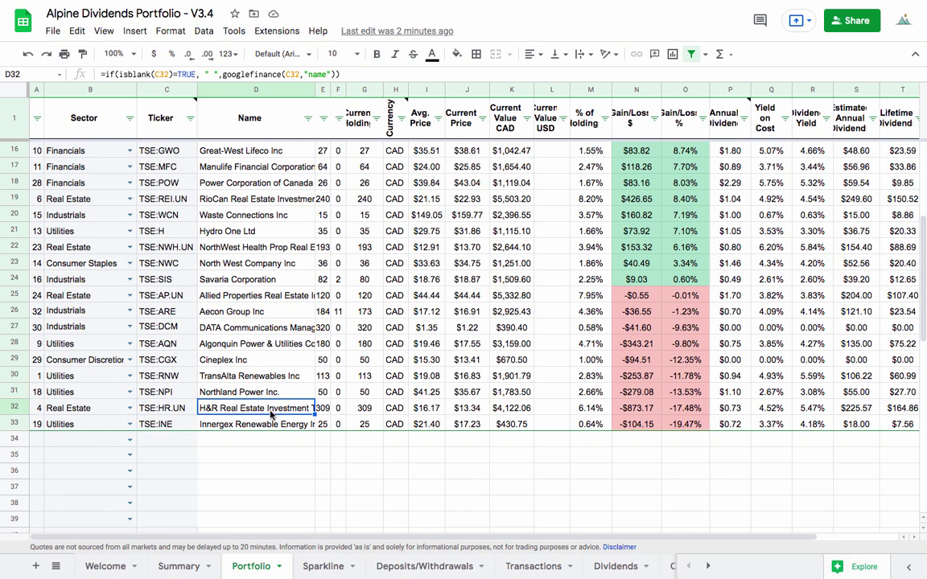
left_click(15, 408)
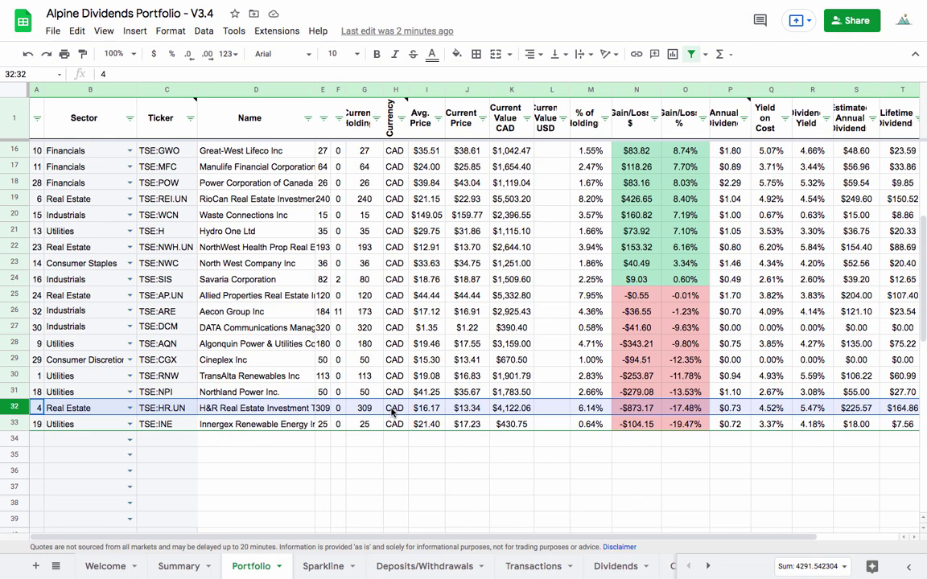
scroll(392, 411, "up", 2)
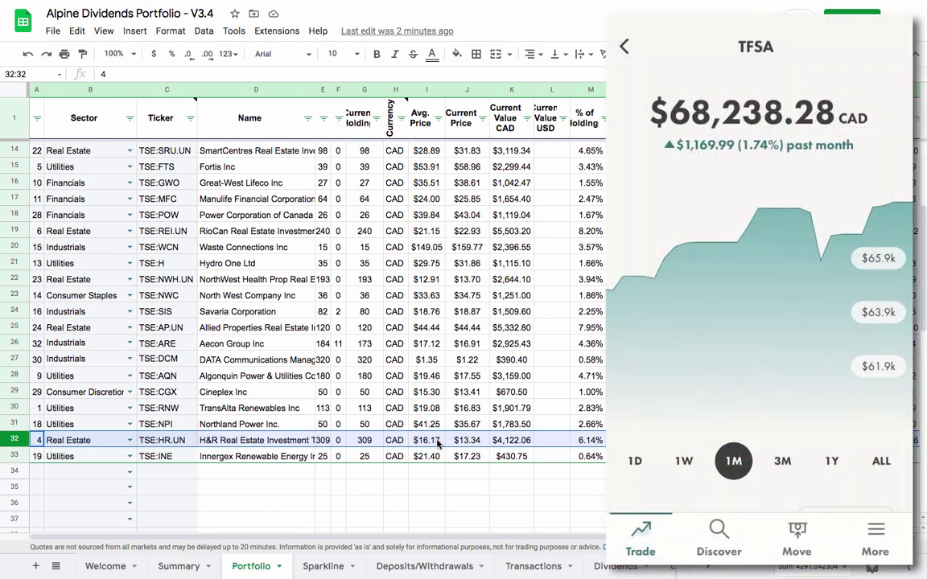
left_click(183, 566)
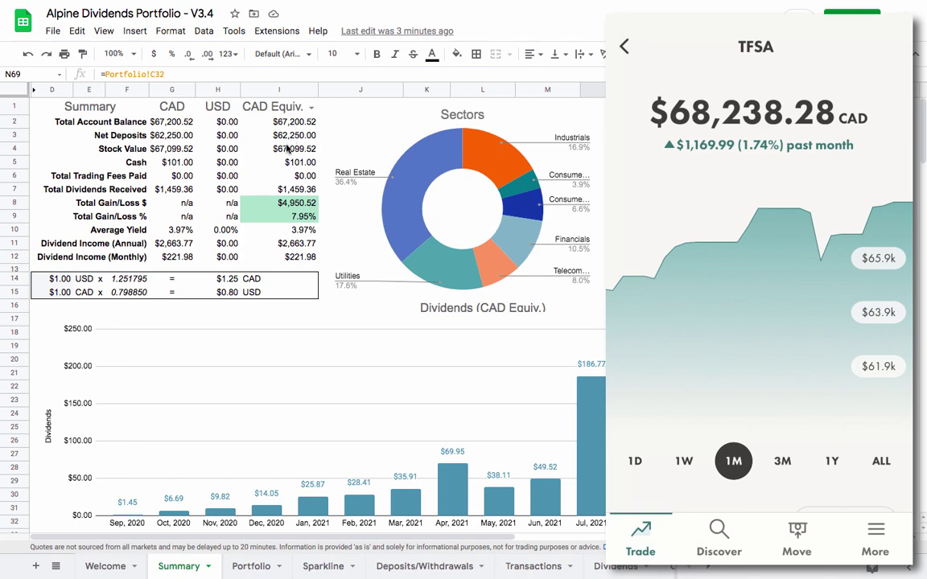
left_click(249, 564)
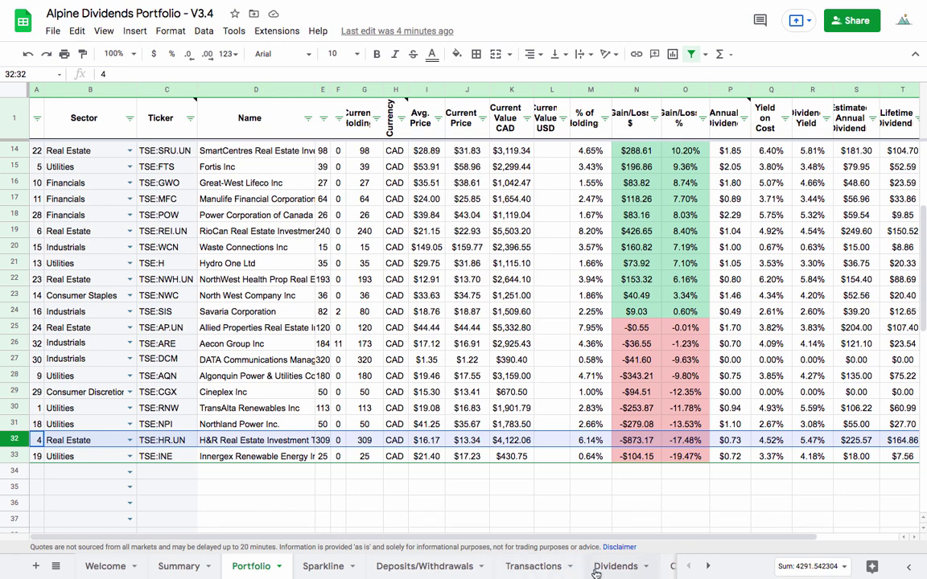
Step: Search the Transactions sheet for "hr.un"
left_click(534, 566)
key("ctrl+f")
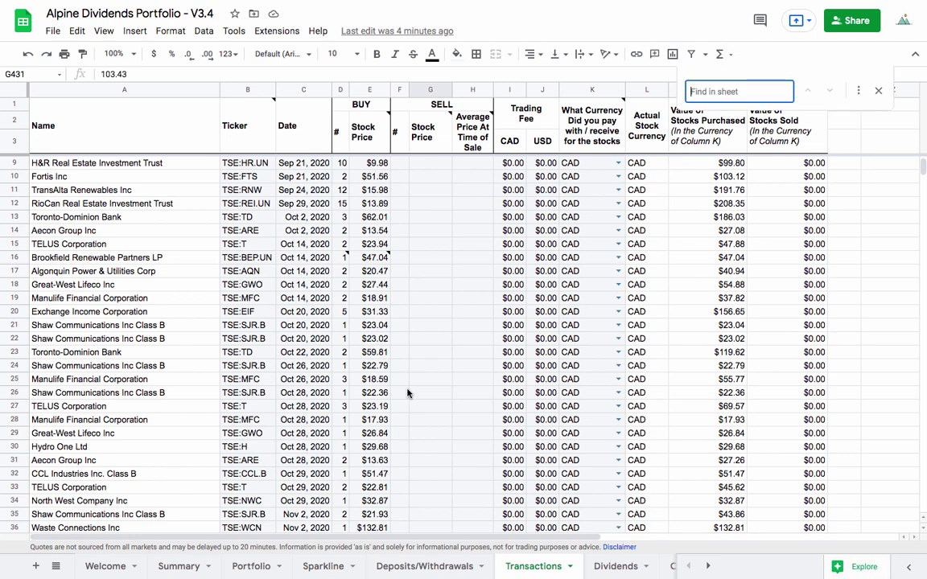
type("hr.un")
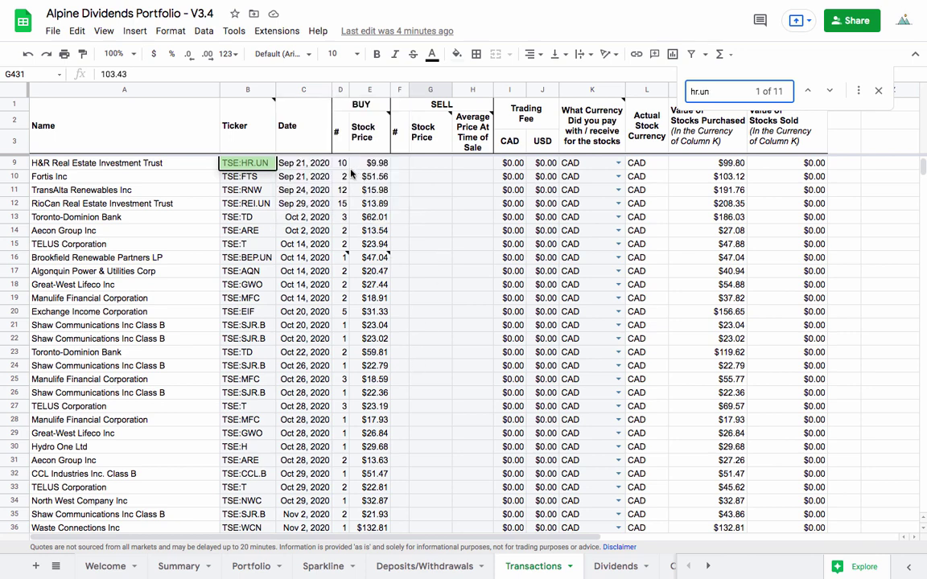
Step: Clear the buy quantity and stock price of every TSE:HR.UN transaction, and check the holding in the Portfolio sheet
left_click_drag(344, 166, 375, 166)
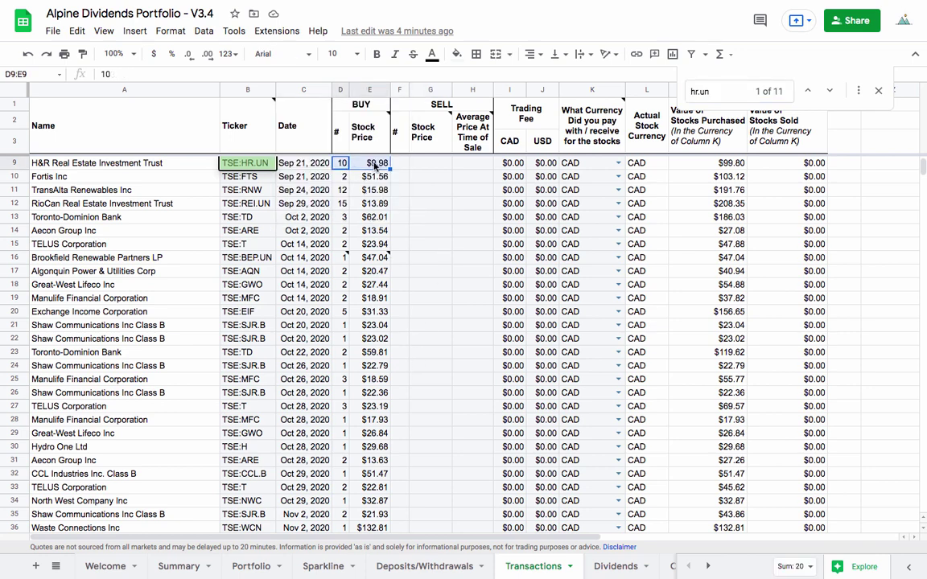
key("Delete")
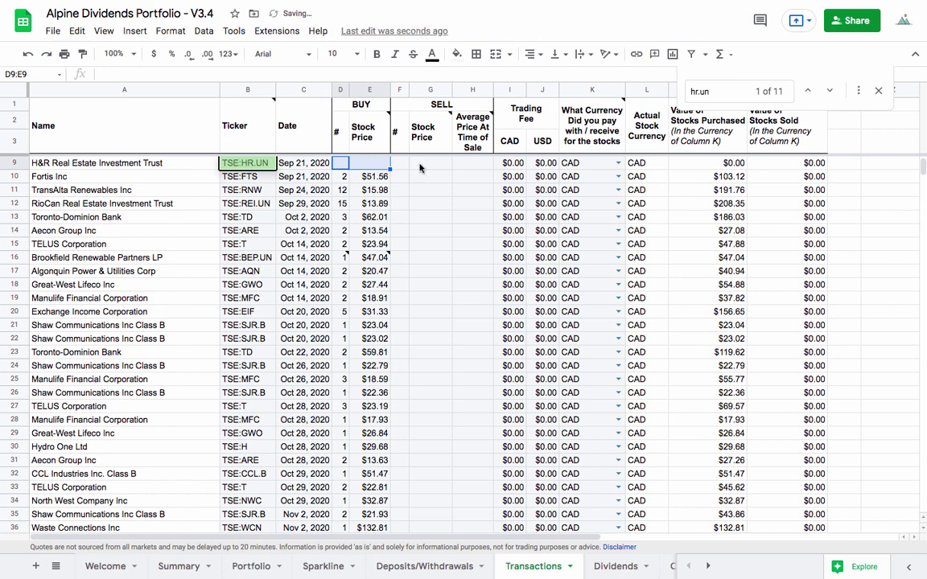
left_click(829, 90)
left_click_drag(344, 520, 378, 515)
key("Delete")
left_click(828, 90)
key("Delete")
left_click(829, 90)
key("Delete")
key("Delete")
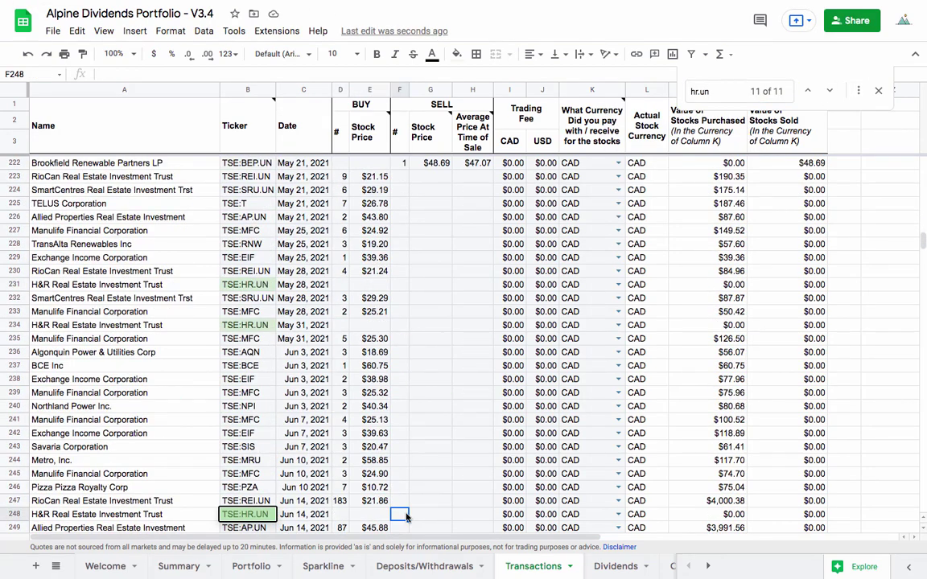
left_click(256, 564)
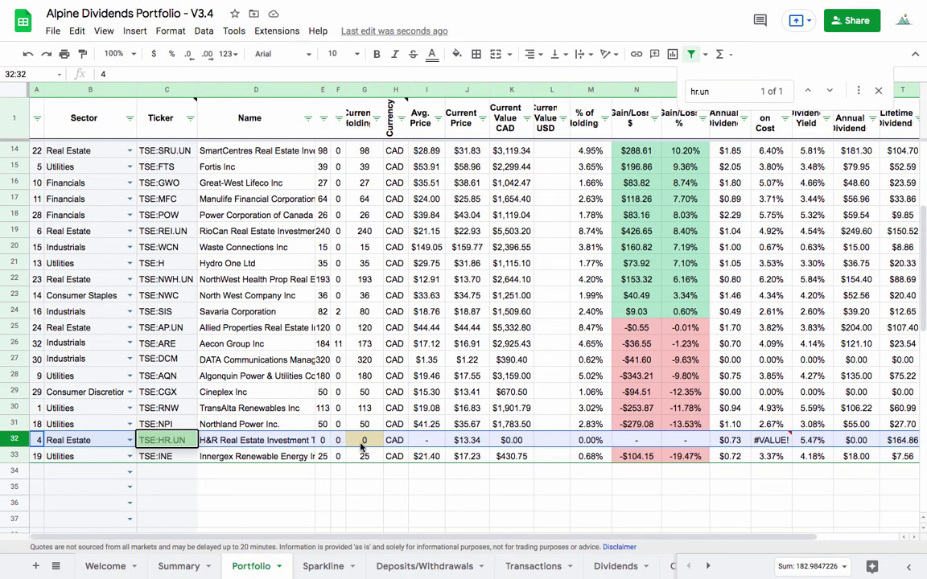
Step: Enter 309 as the buy quantity for the Jun 14, 2021 TSE:HR.UN transaction in D248 of the Transactions sheet
left_click(523, 565)
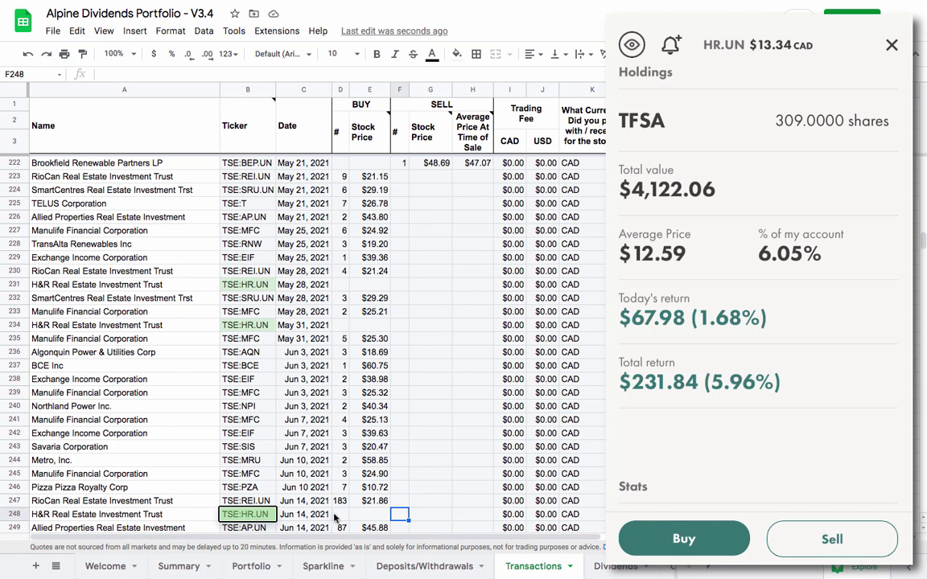
left_click(339, 518)
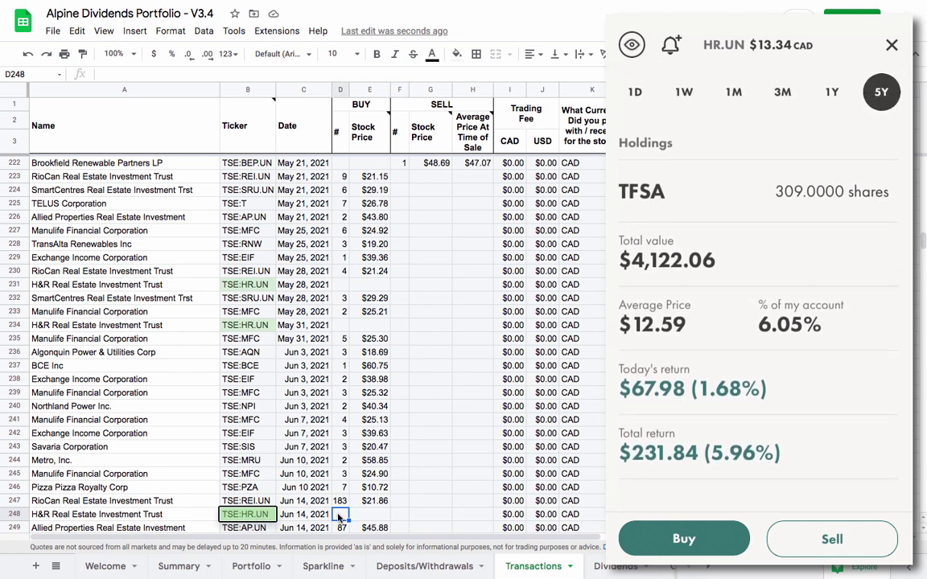
type("309")
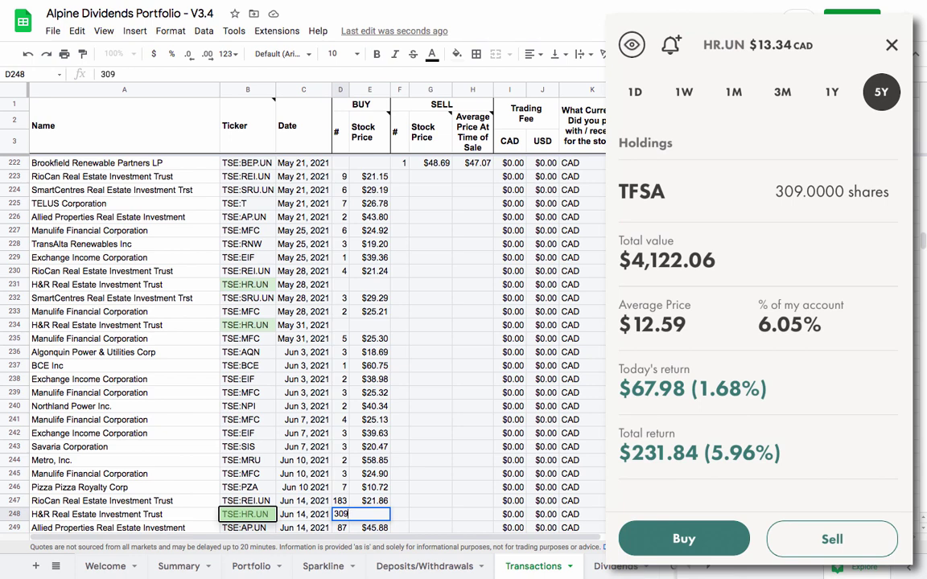
key("Return")
Step: Enter the TSE:HR.UN buy price in E248 as the formula =(4122.06-231.84)/309
left_click(362, 503)
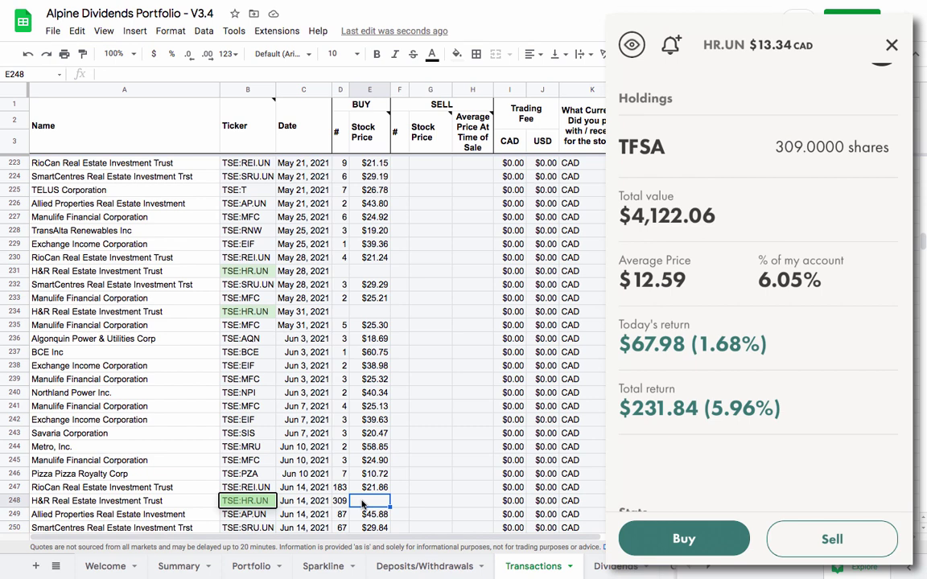
type("=")
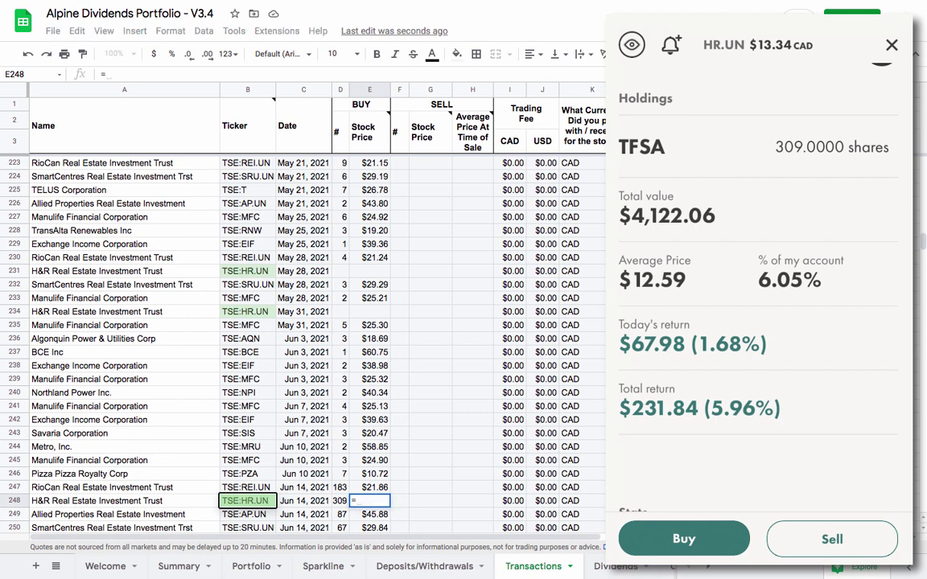
type("(4122.06")
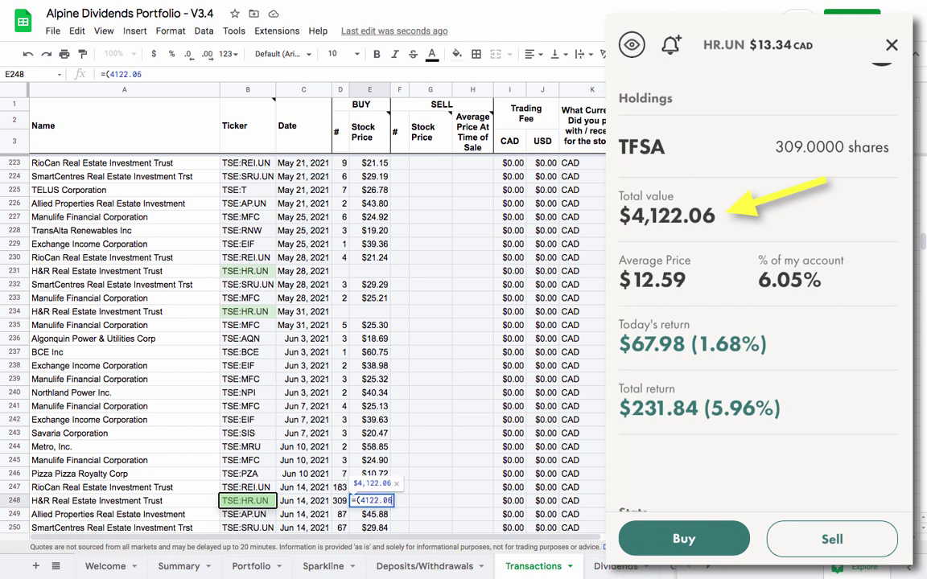
type("-")
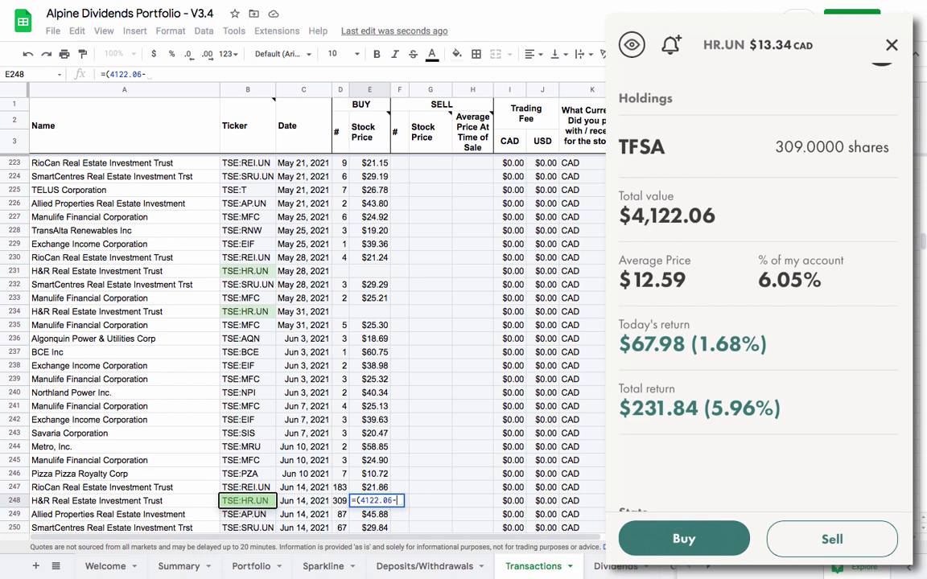
type("23")
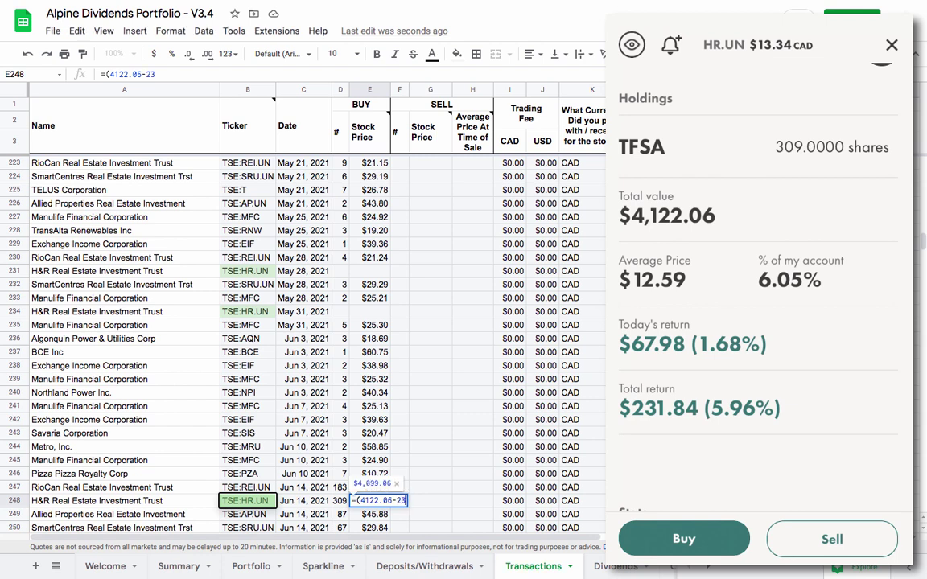
type("1.")
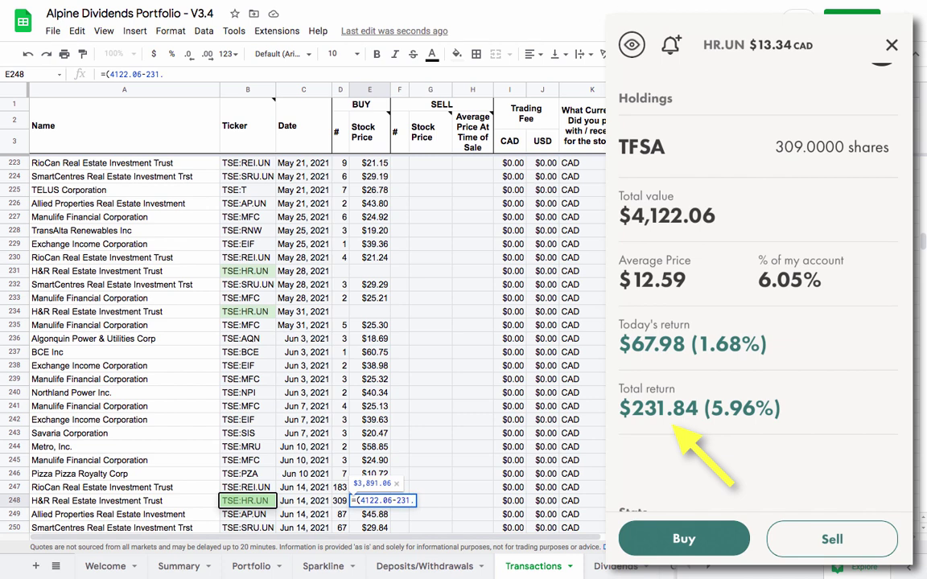
type("84)/")
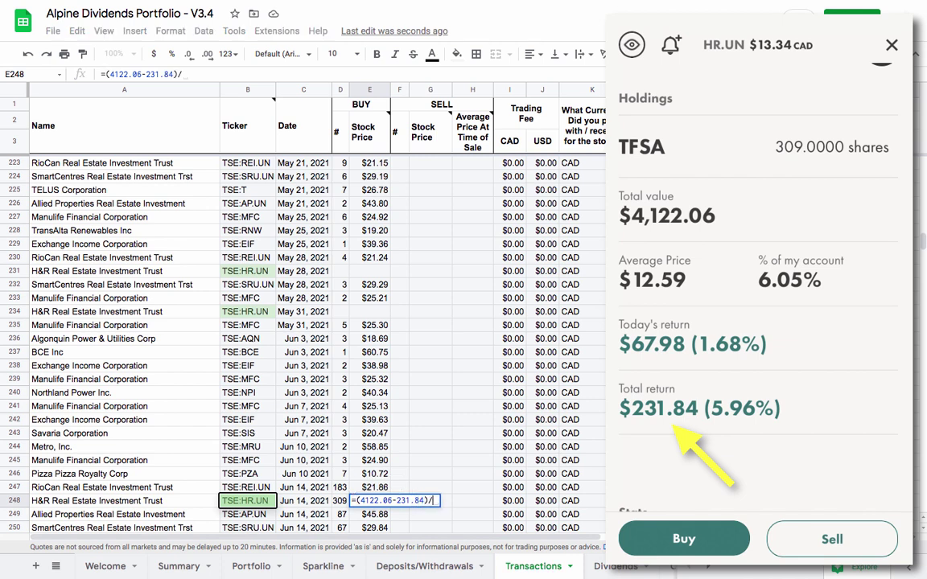
type("309")
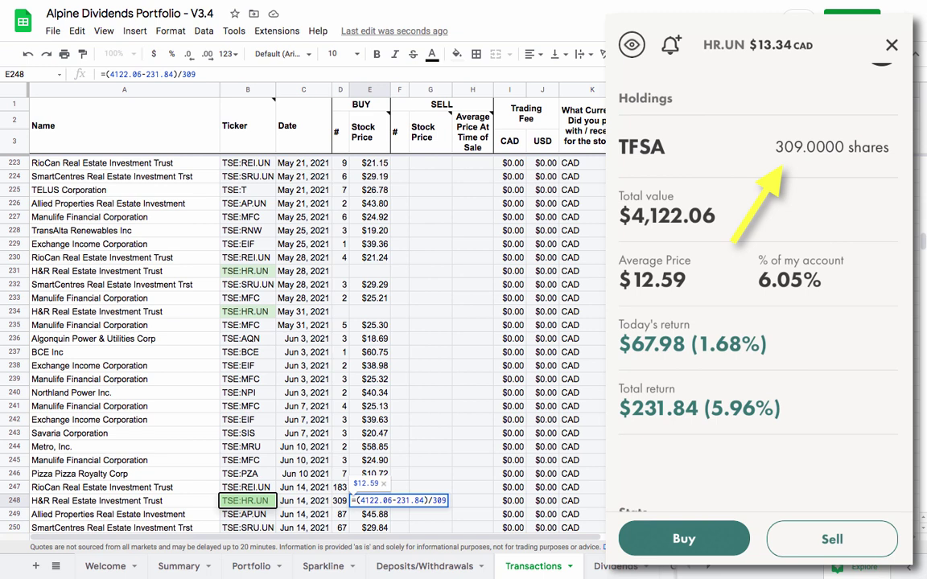
key("Return")
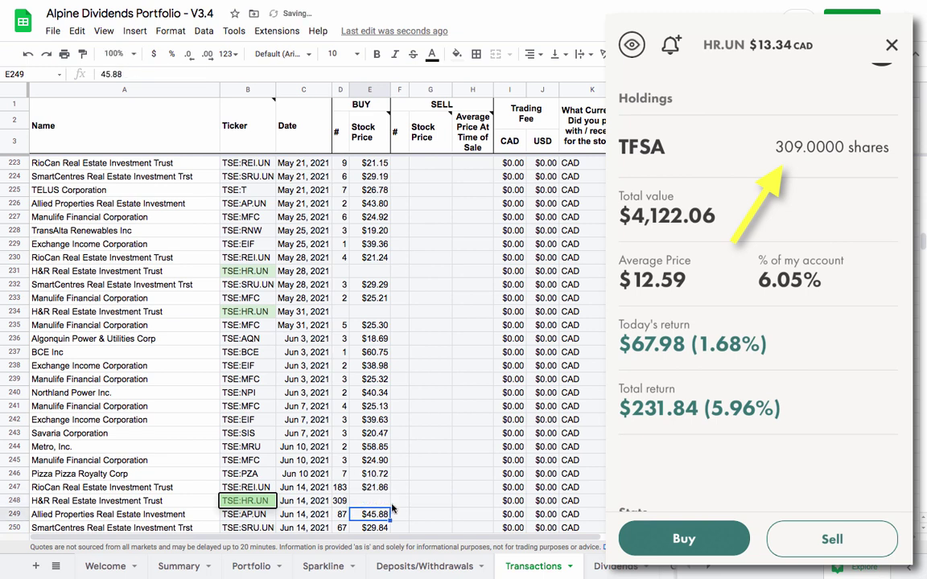
Step: Inspect the unrounded price in E248 with extra decimals, restore two decimals, and check the TSE:HR.UN row in the Portfolio sheet
left_click(382, 502)
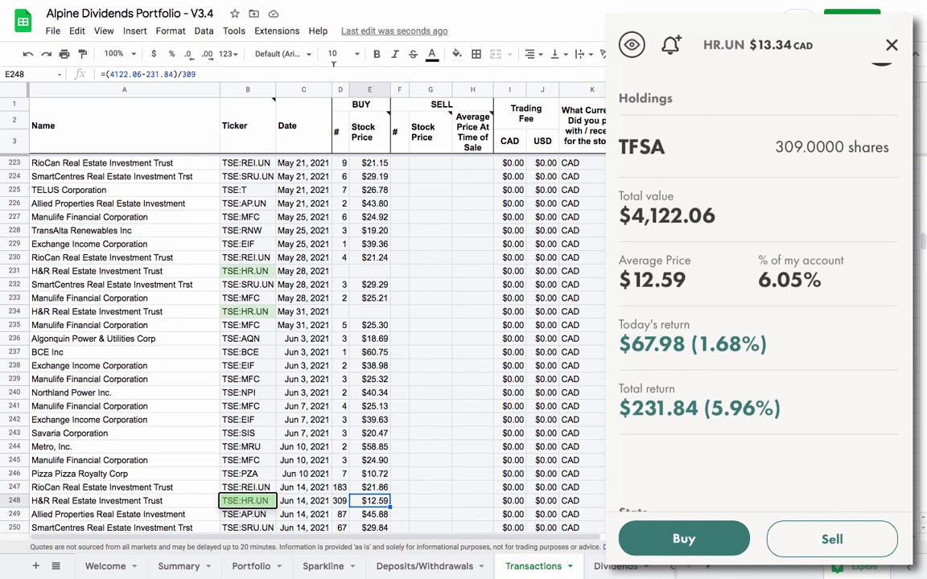
left_click(208, 56)
left_click(208, 55)
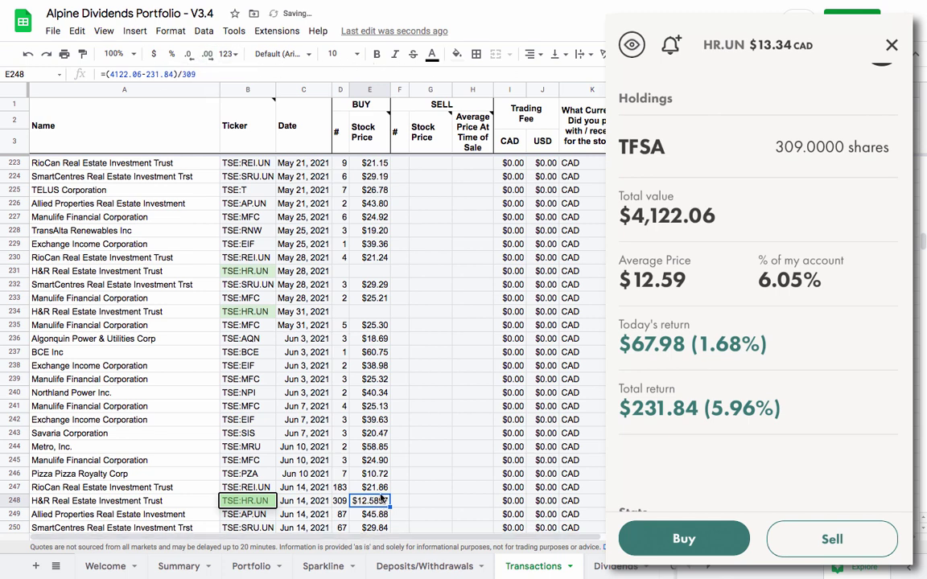
left_click(208, 56)
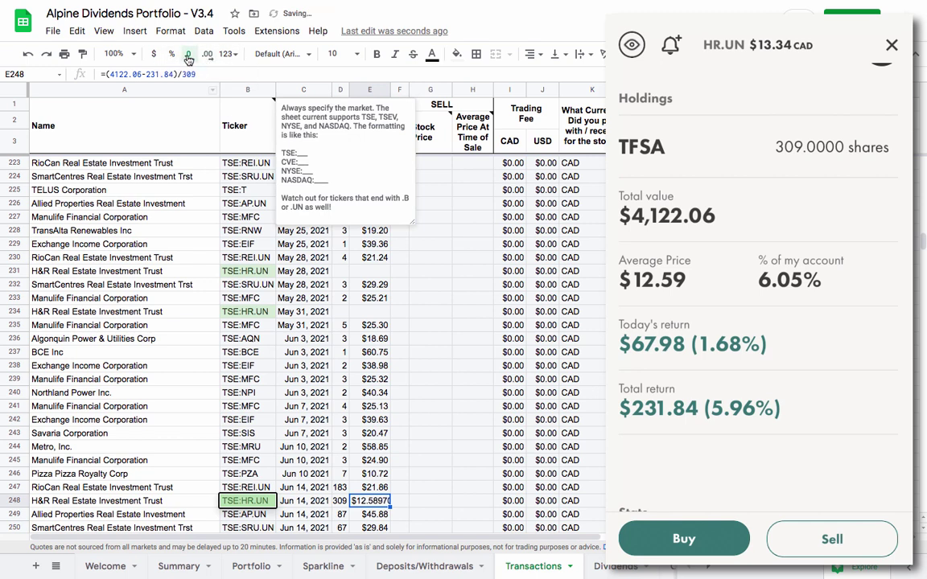
left_click(189, 56)
left_click(188, 55)
left_click(189, 55)
left_click(188, 55)
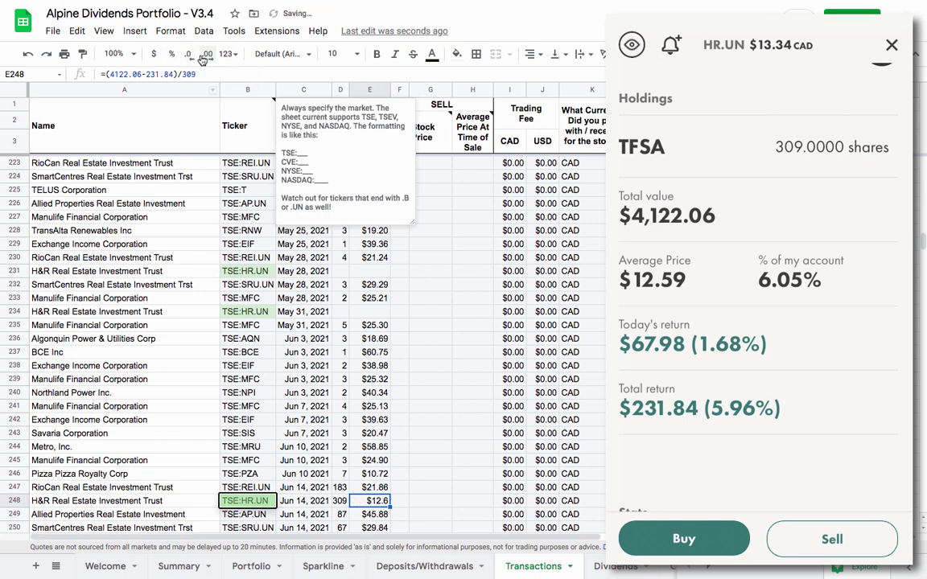
left_click(207, 55)
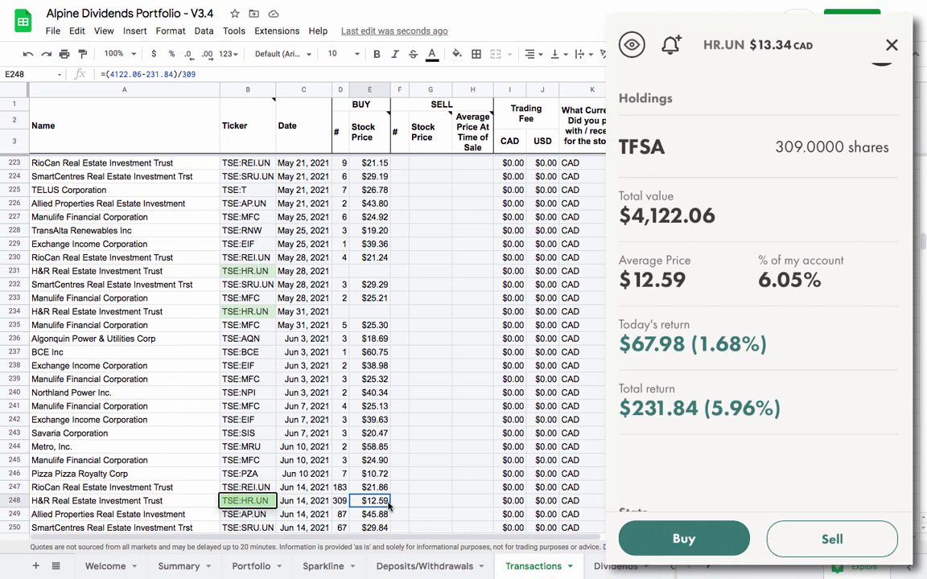
left_click(251, 566)
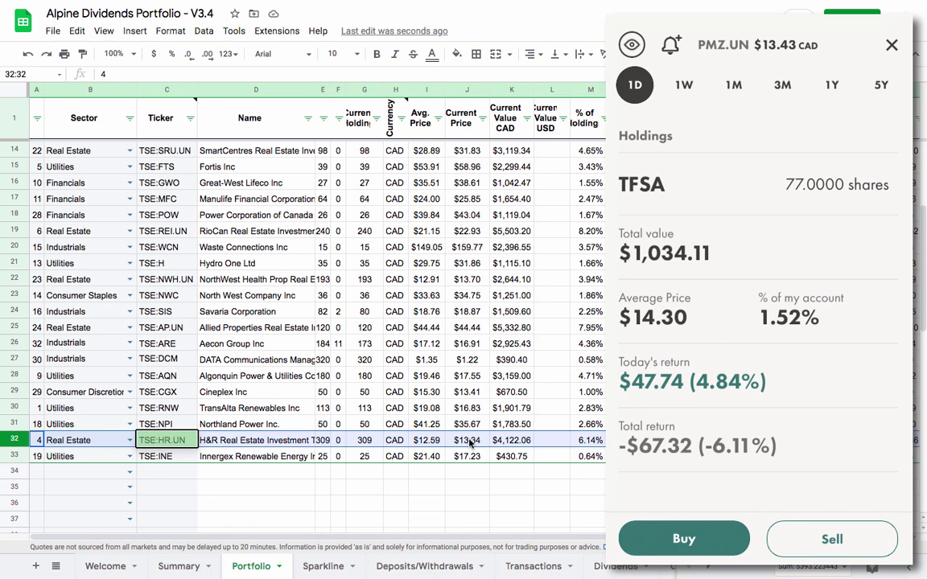
Step: Add the ticker TSE:PMZ.UN in B447, the first empty row of the Transactions sheet
left_click(532, 566)
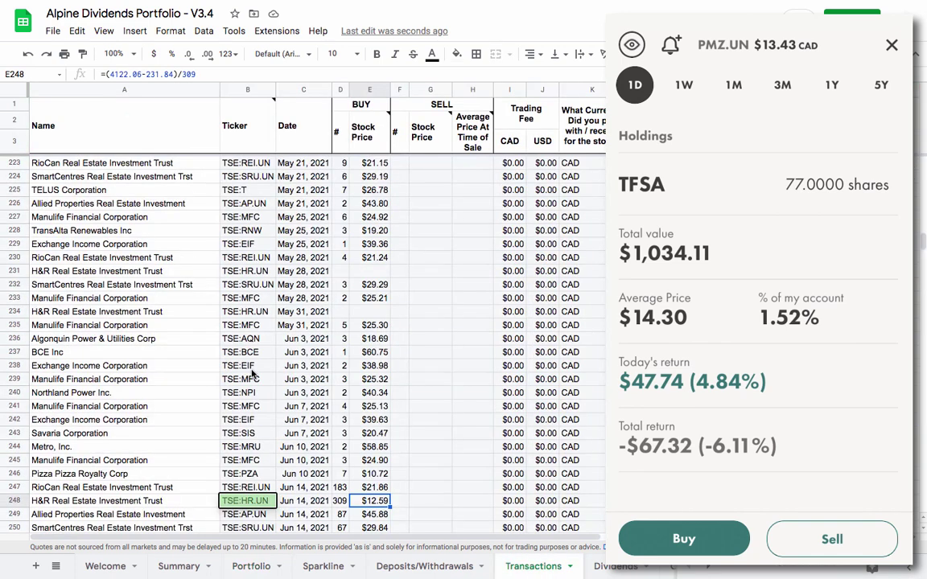
scroll(303, 421, "down", 20)
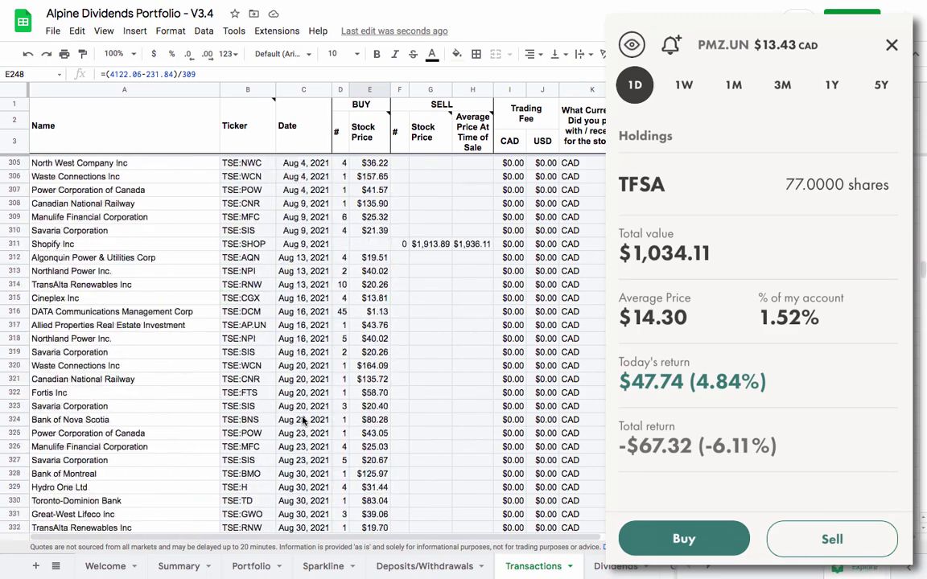
left_click(248, 433)
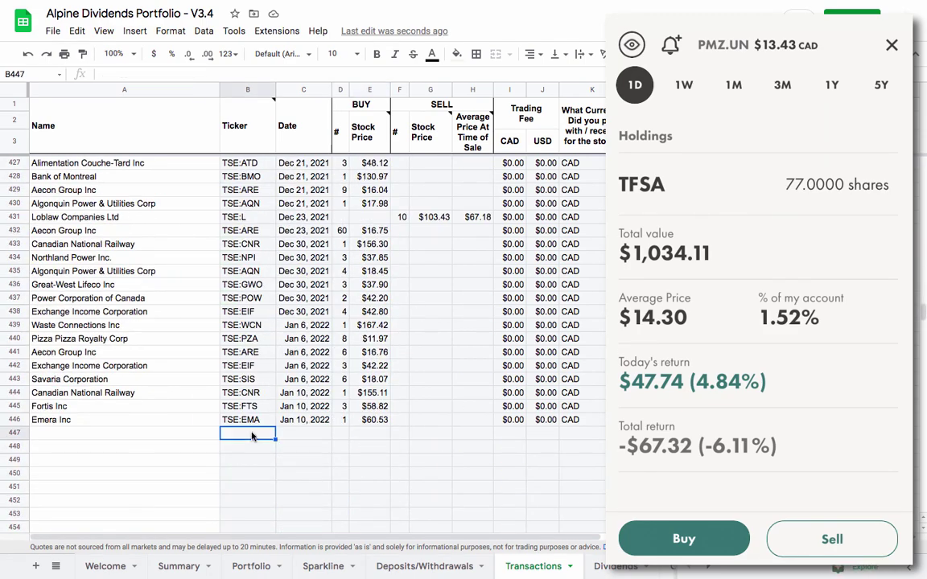
type("TSE:PM")
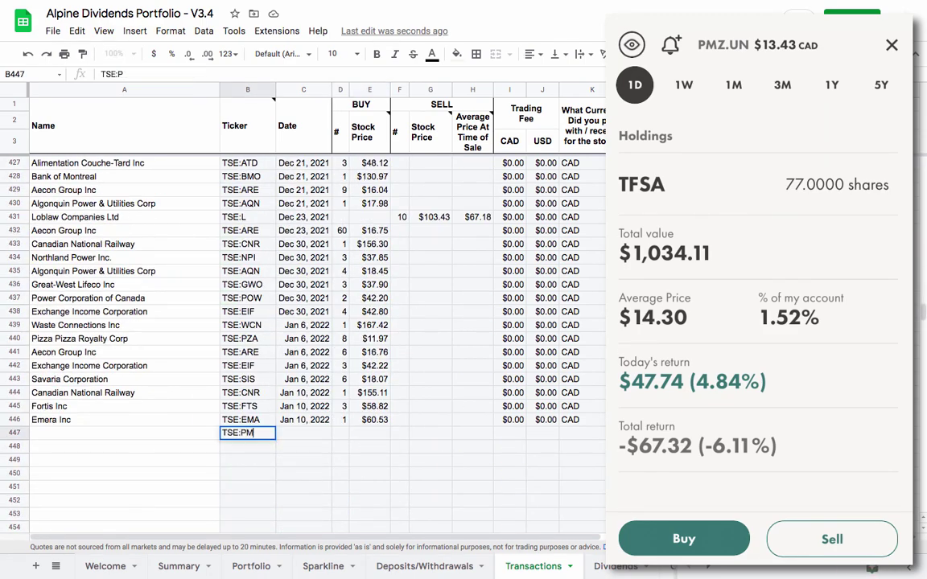
type("Z.UN")
key("Return")
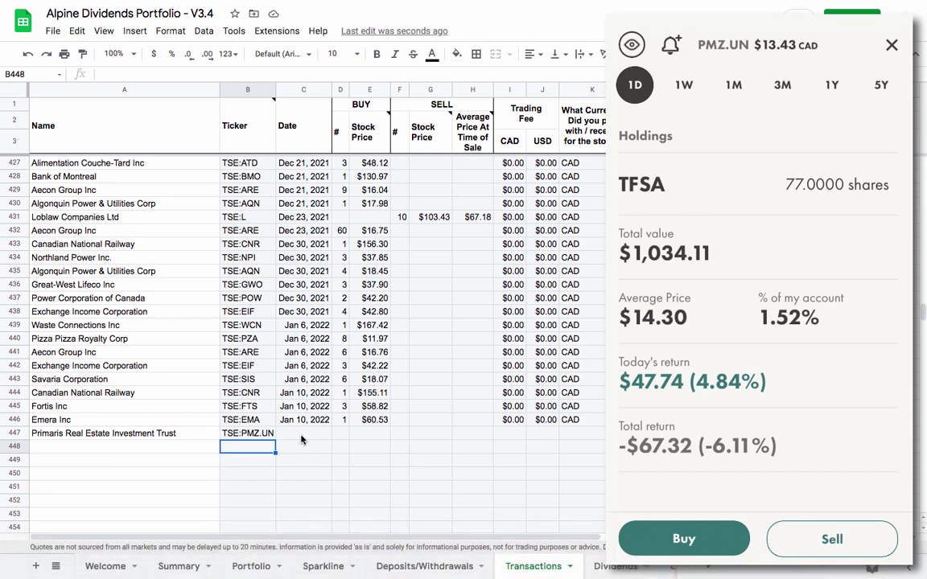
Step: Enter the date Jan 14, 2022 and a buy quantity of 77 for the TSE:PMZ.UN transaction in row 447
left_click(299, 439)
type("Jan 1")
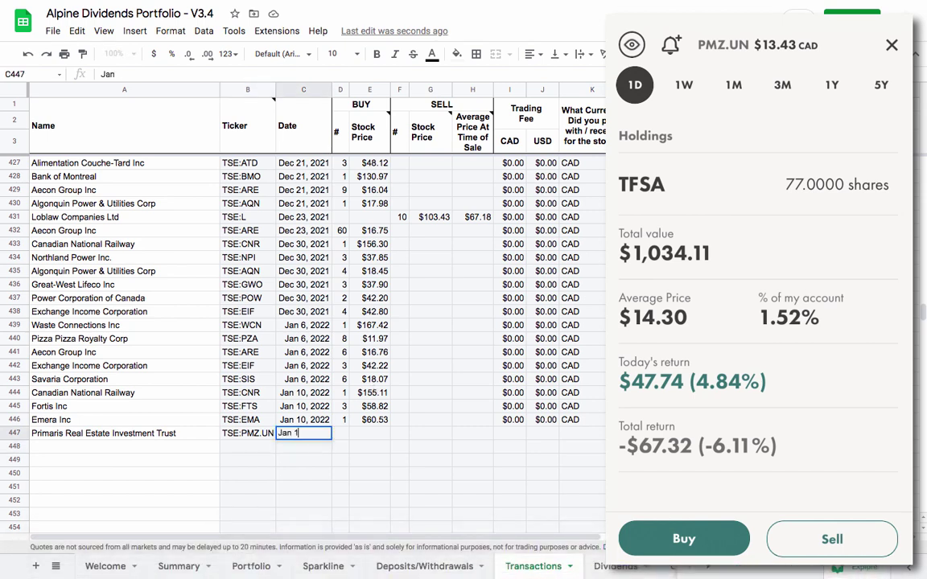
type("4, 2022")
key("Tab")
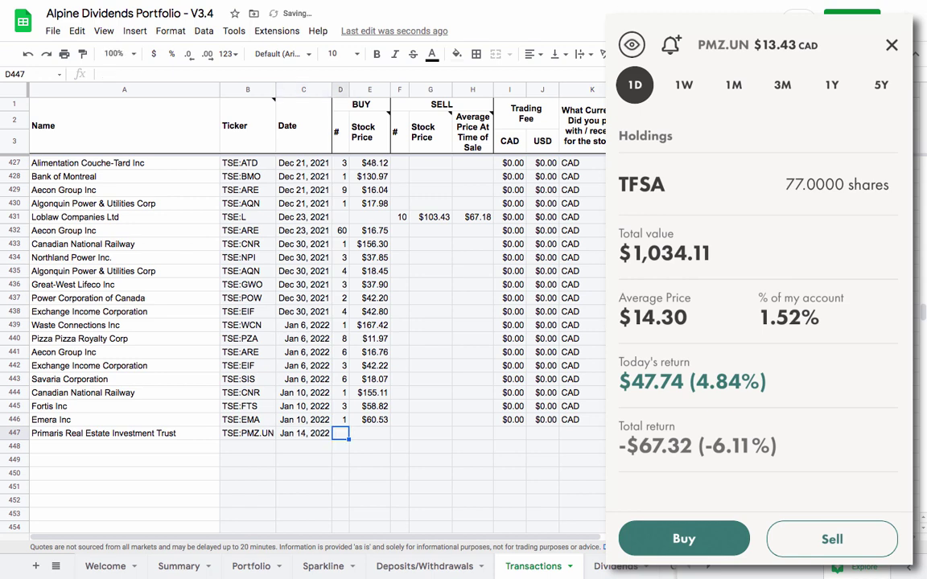
type("77")
key("Tab")
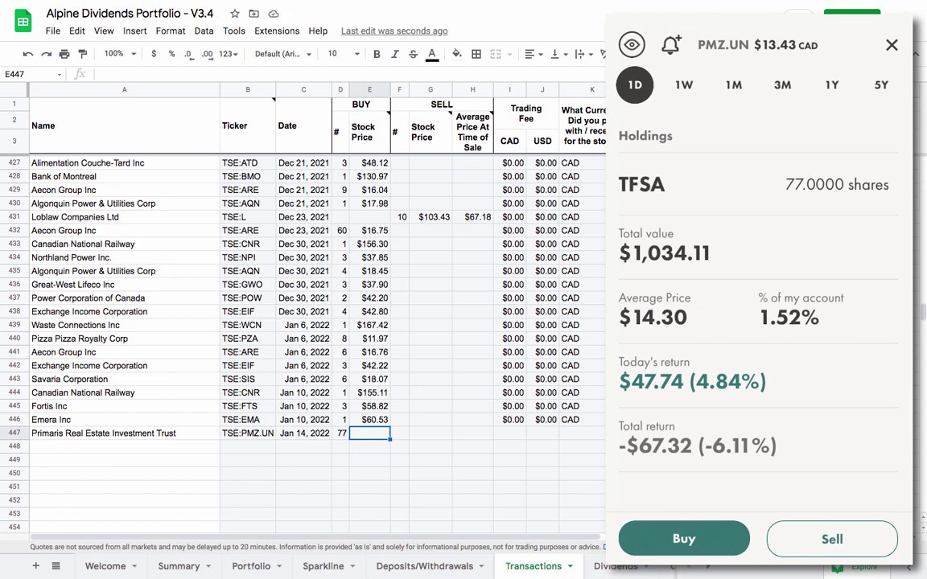
Step: Enter the TSE:PMZ.UN buy price in E447 as the formula =(1034.11+67.32)/77
type("=")
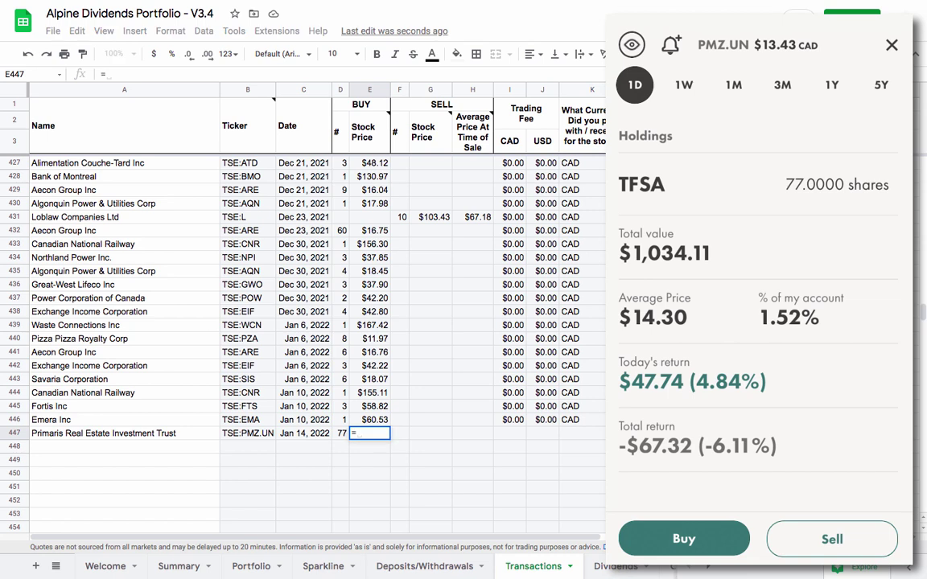
type("103")
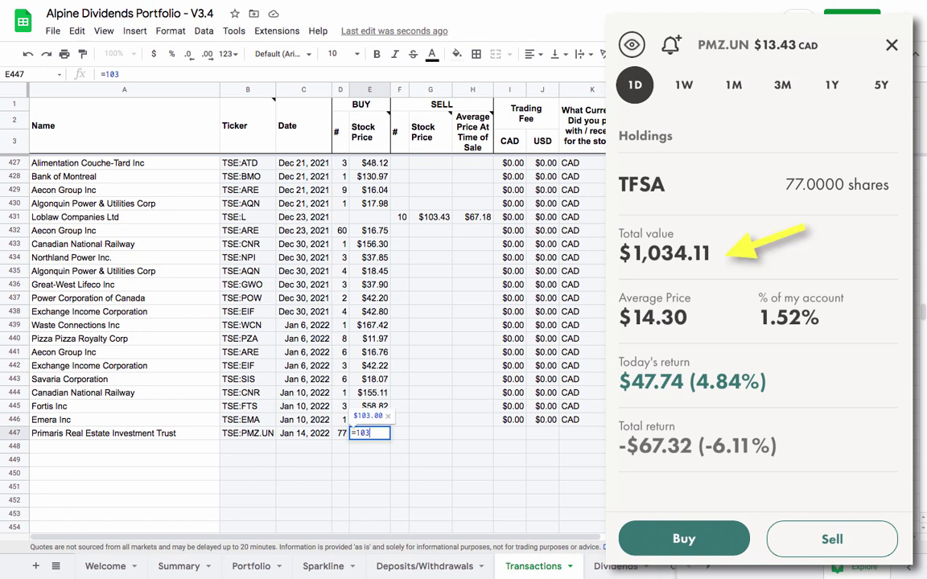
type("4.11+")
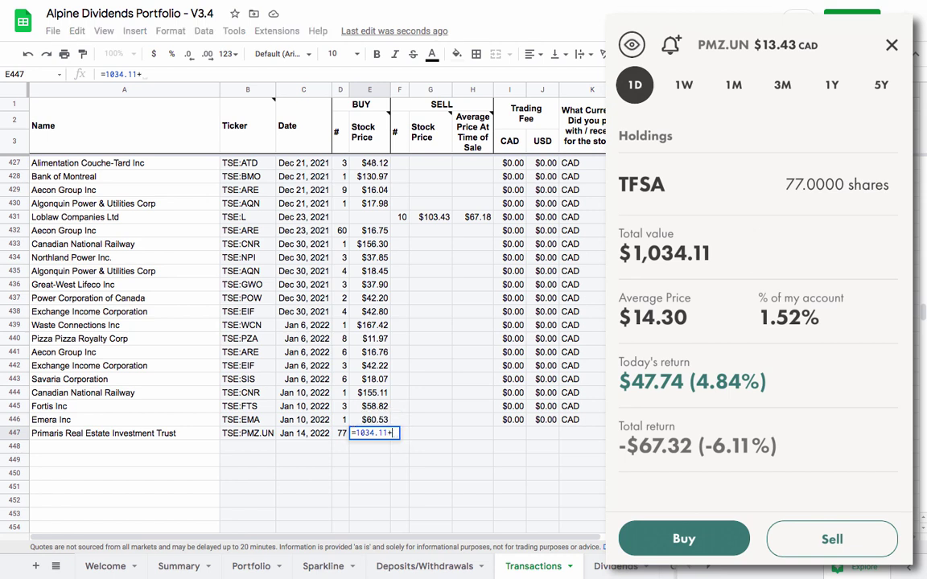
type("67.32)/")
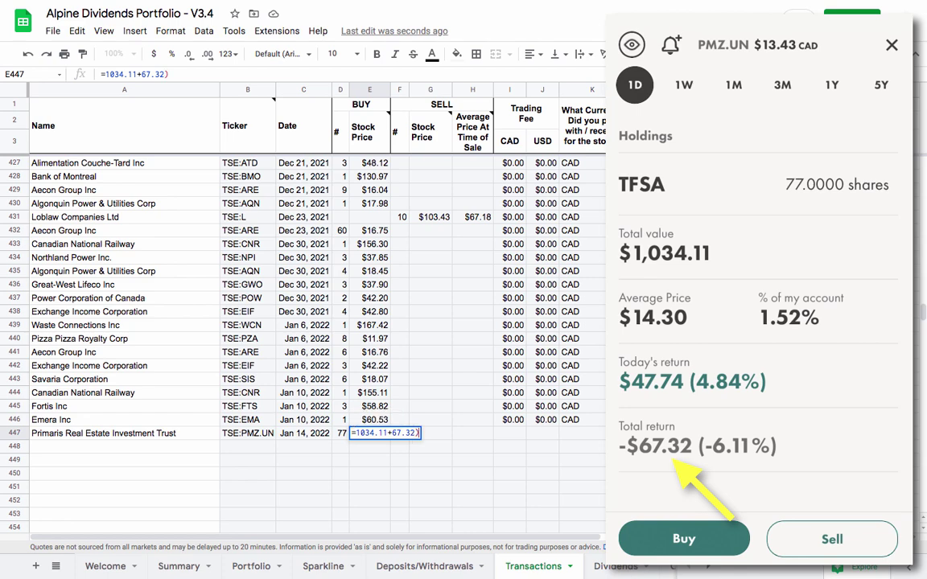
type("77")
key("Return")
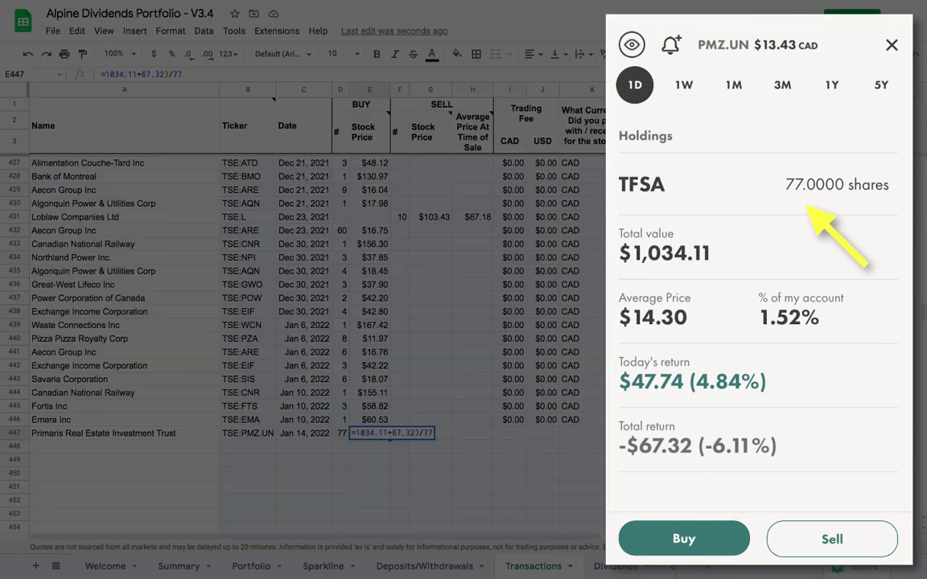
key("Return")
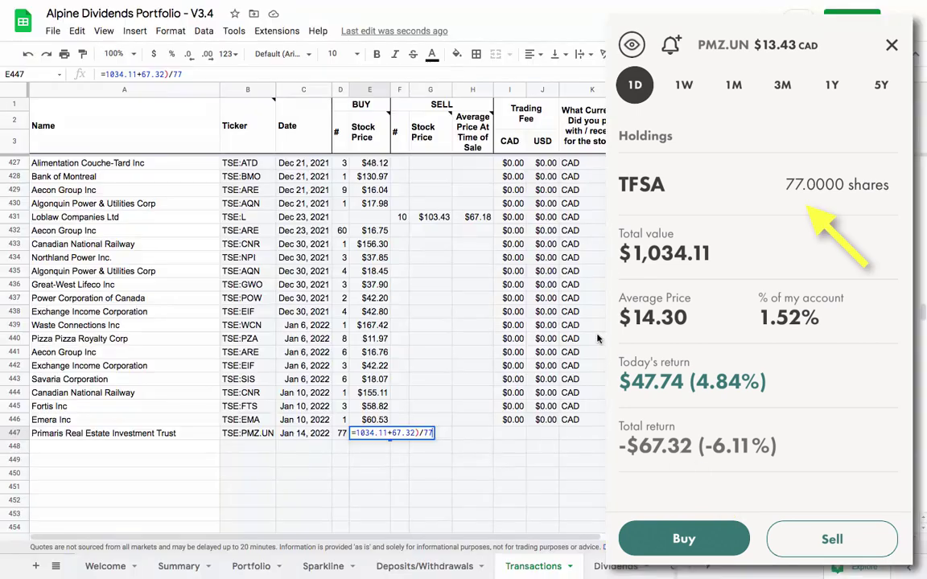
left_click(356, 433)
type("(")
key("Return")
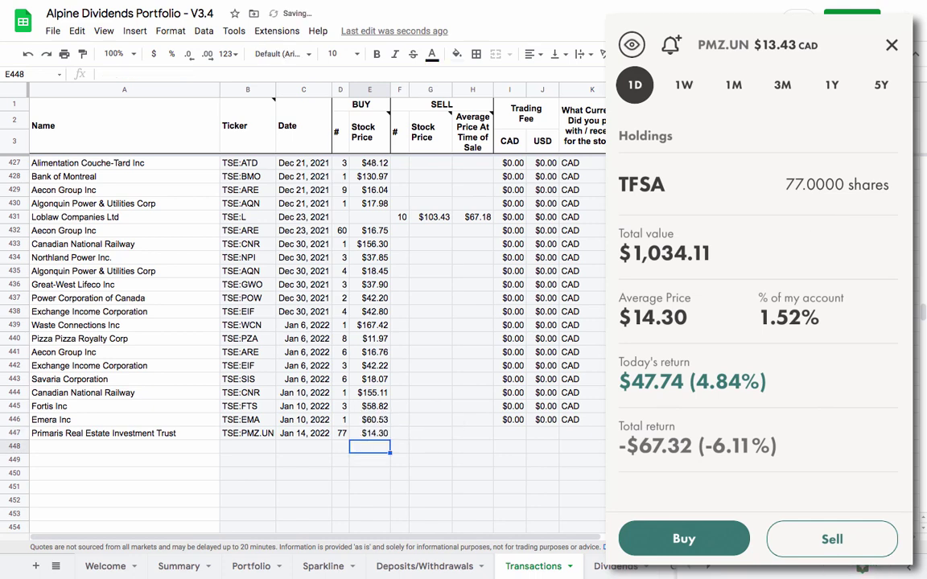
Step: Inspect the TSE:PMZ.UN price in E447 with two extra decimals, and restore the two-decimal display
key("Up")
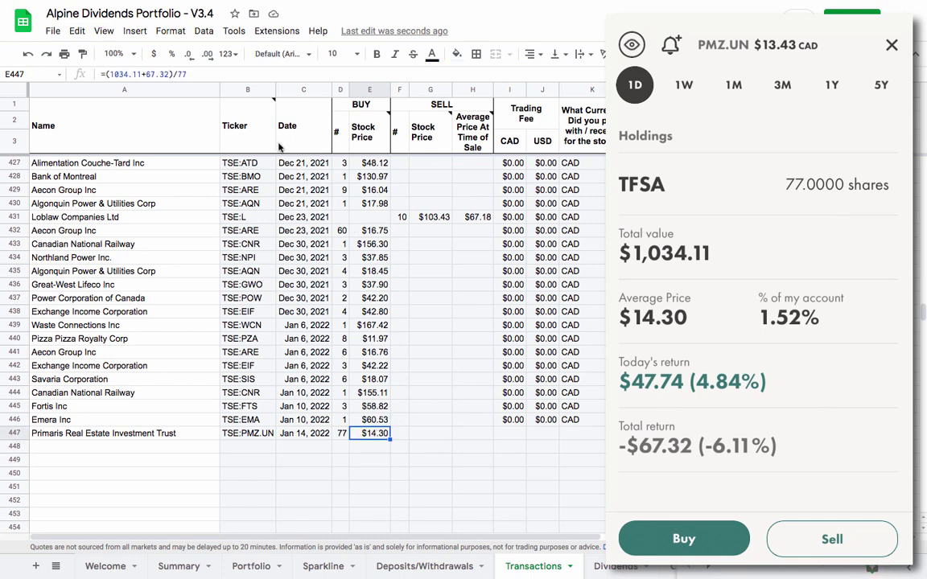
left_click(203, 55)
left_click(203, 55)
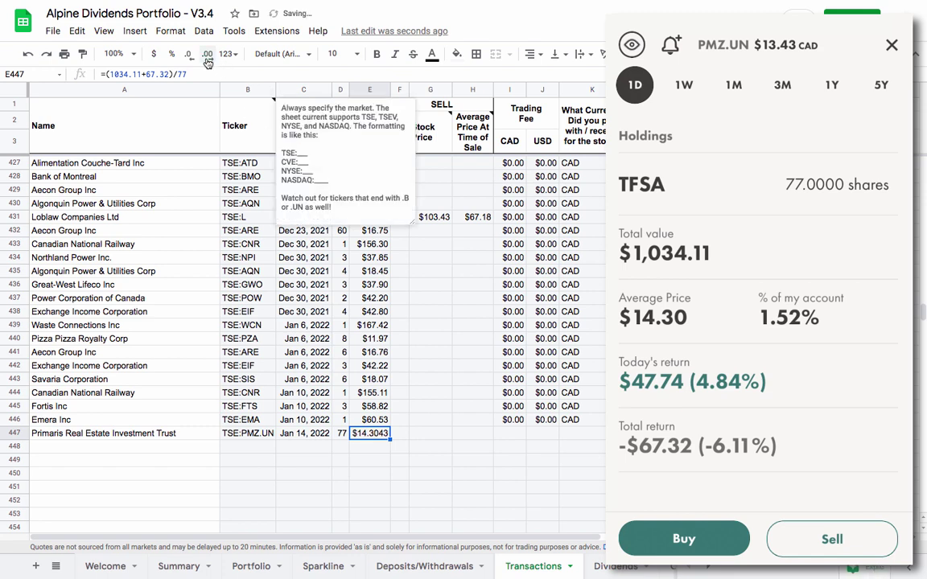
left_click(191, 55)
left_click(191, 55)
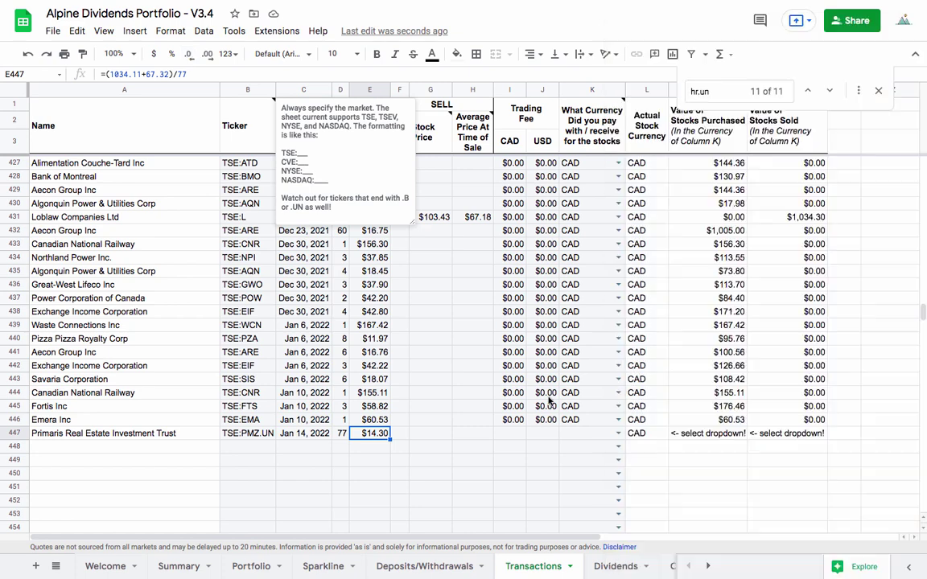
Step: Fill the $0.00 trading fees and the CAD currency from I446:K446 down to the TSE:PMZ.UN row
left_click_drag(511, 420, 615, 439)
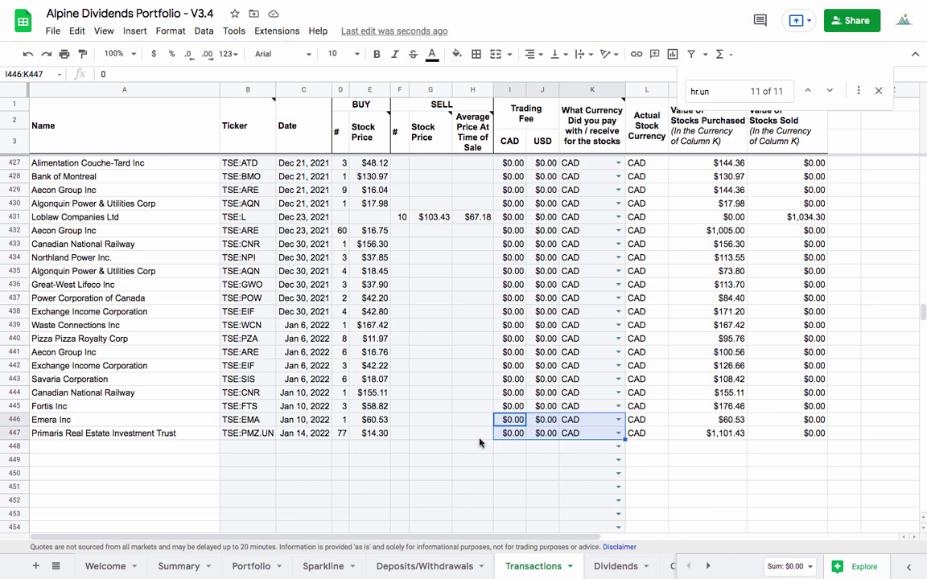
Step: Sort the Portfolio sheet's holdings by the number in column A in ascending order (A → Z)
left_click(252, 565)
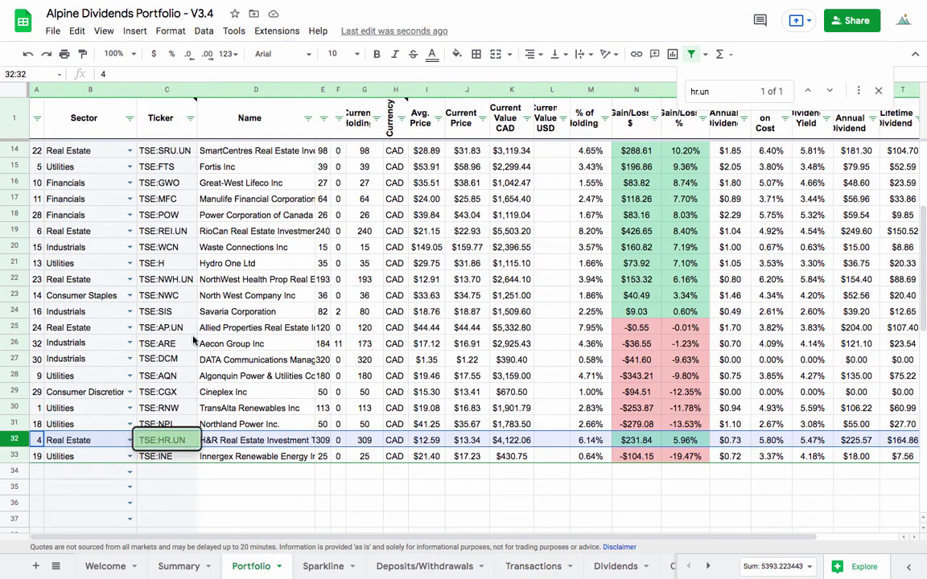
left_click(37, 119)
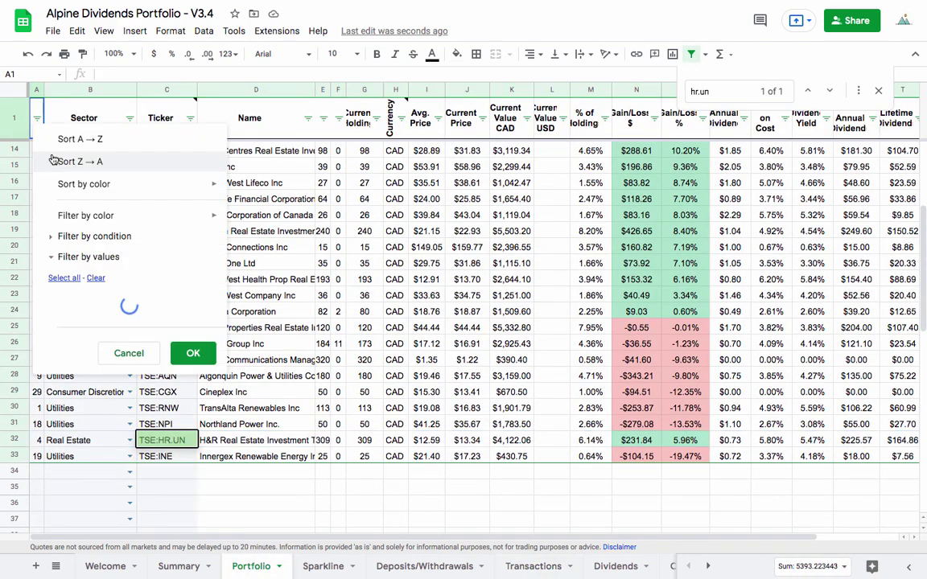
left_click(80, 140)
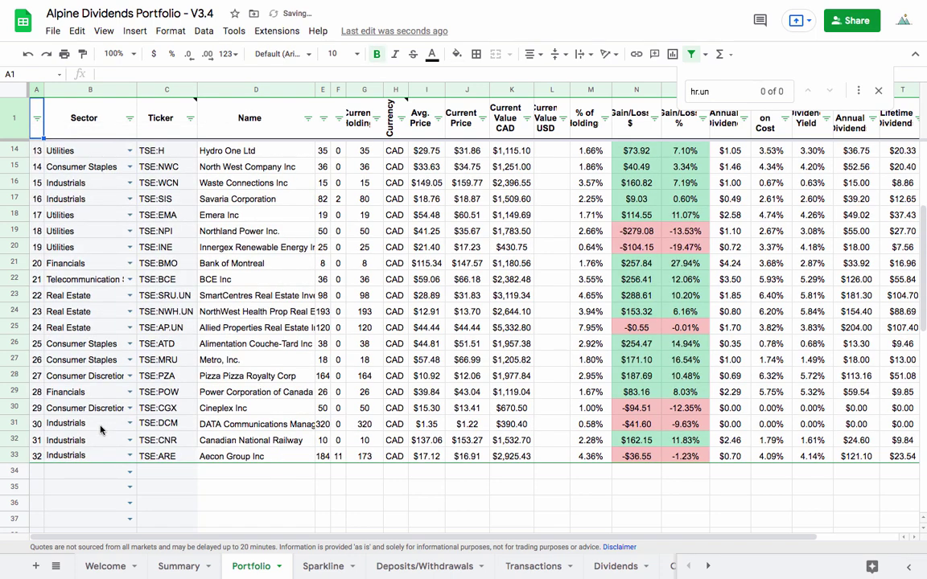
Step: Add holding number 33 in row 34 of the Portfolio sheet with sector Real Estate and ticker TSE:PMZ.UN
left_click(37, 471)
type("33")
key("Tab")
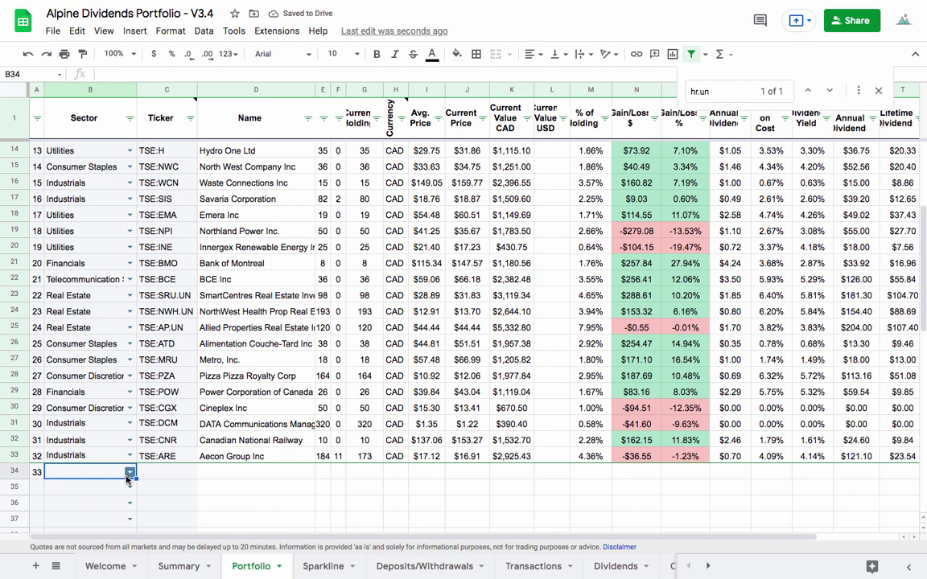
left_click(129, 472)
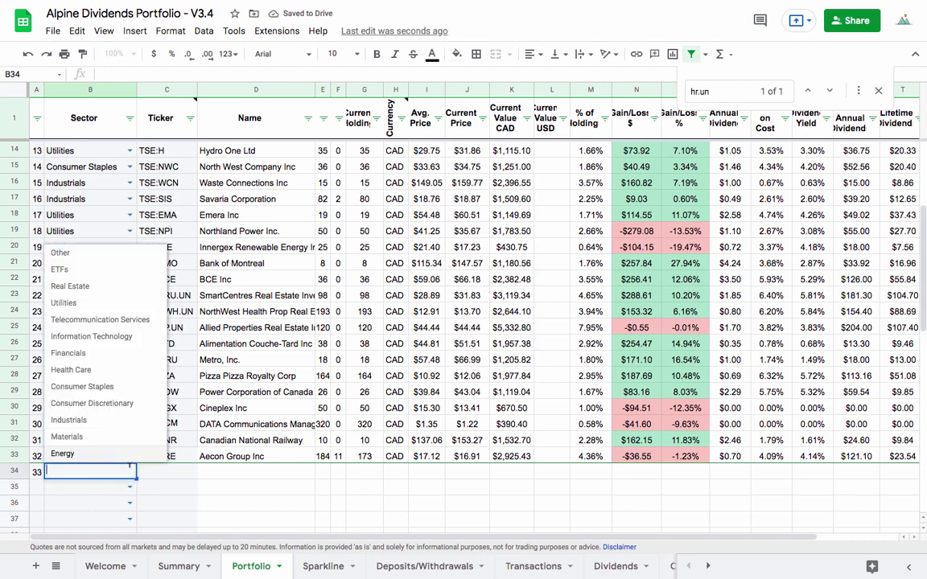
left_click(81, 286)
key("Tab")
type("TSE:PMZ.UN")
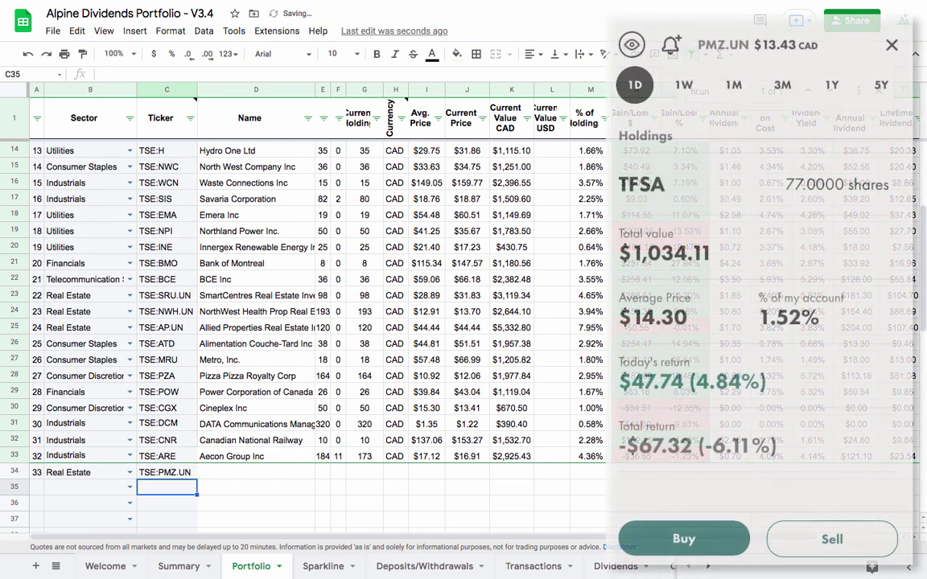
key("Return")
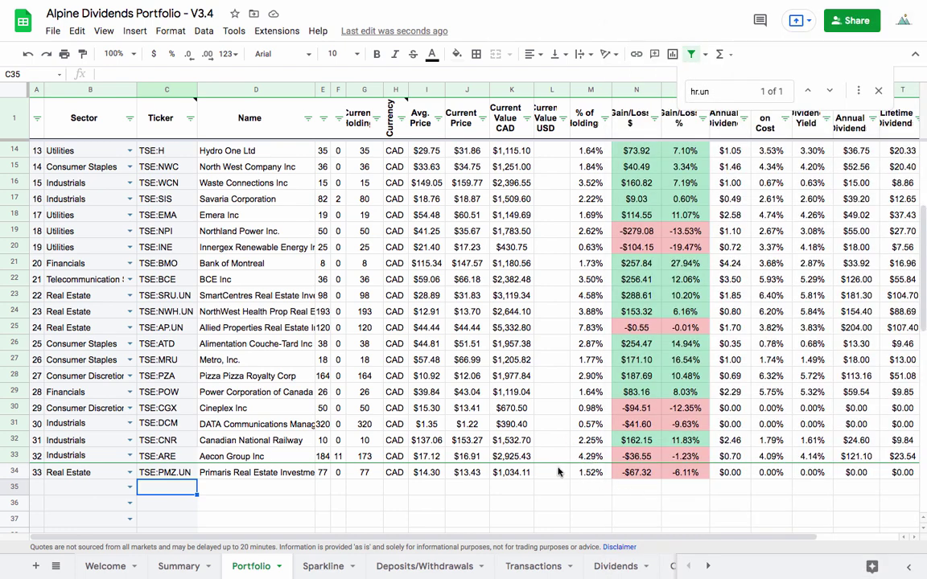
Step: Remove the Portfolio sheet's filter and recreate it so that it includes the TSE:PMZ.UN row
left_click(549, 311)
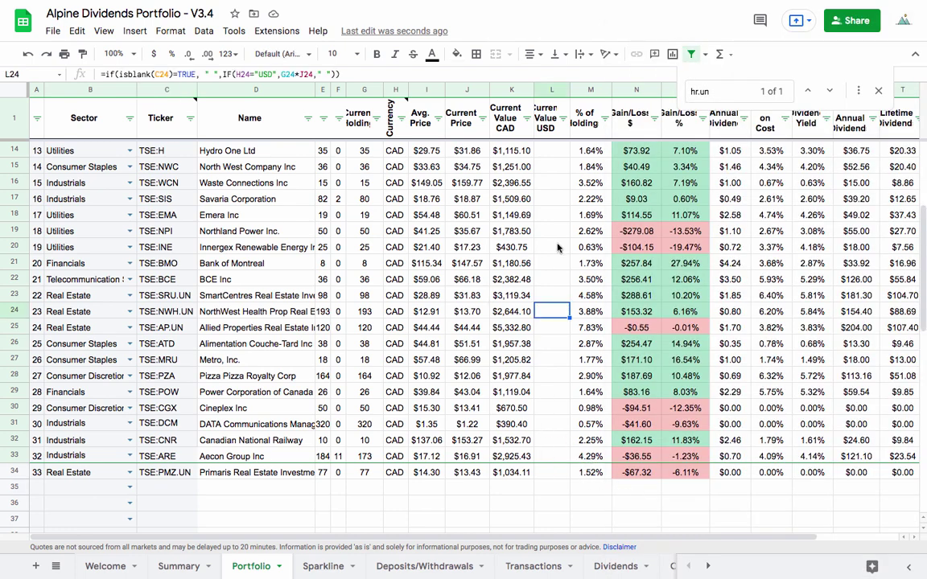
left_click(690, 54)
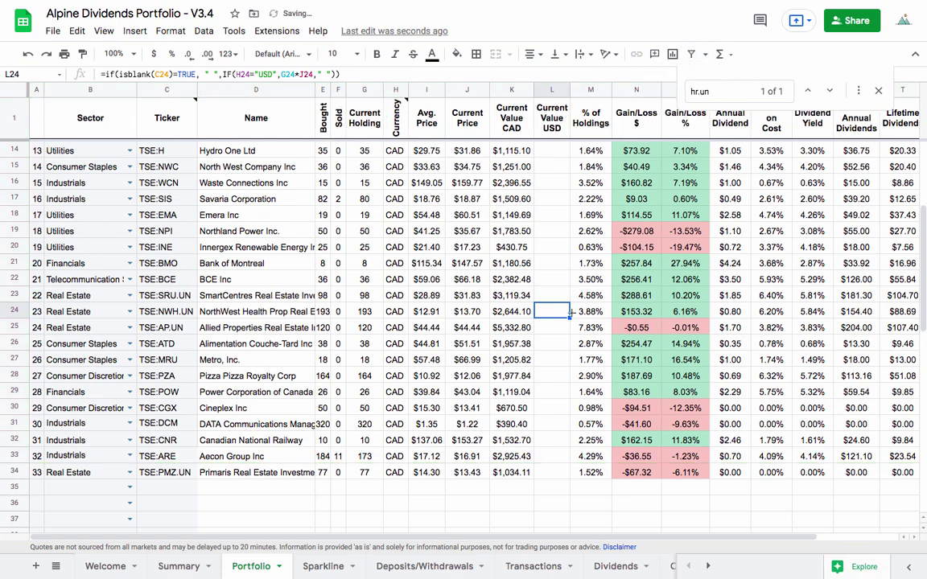
left_click(512, 344)
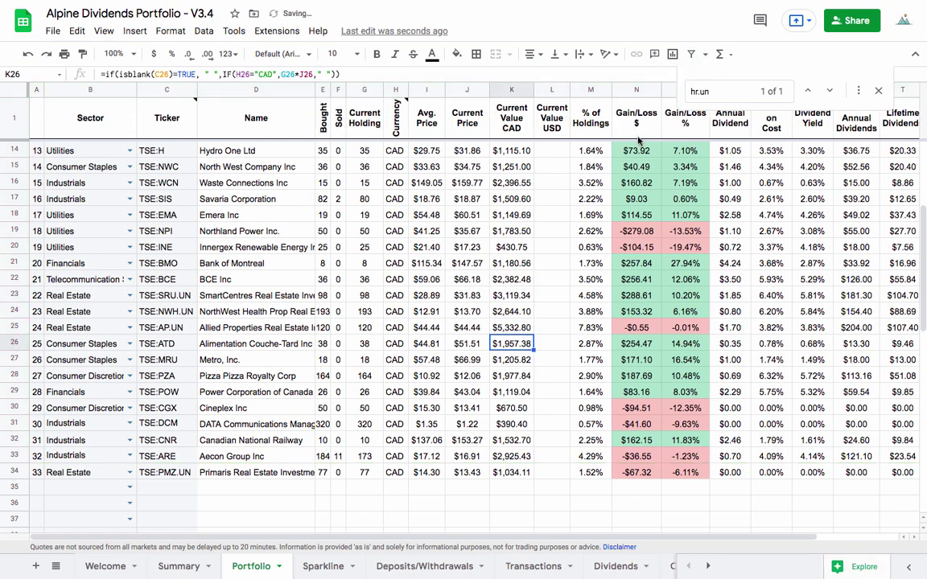
left_click(690, 54)
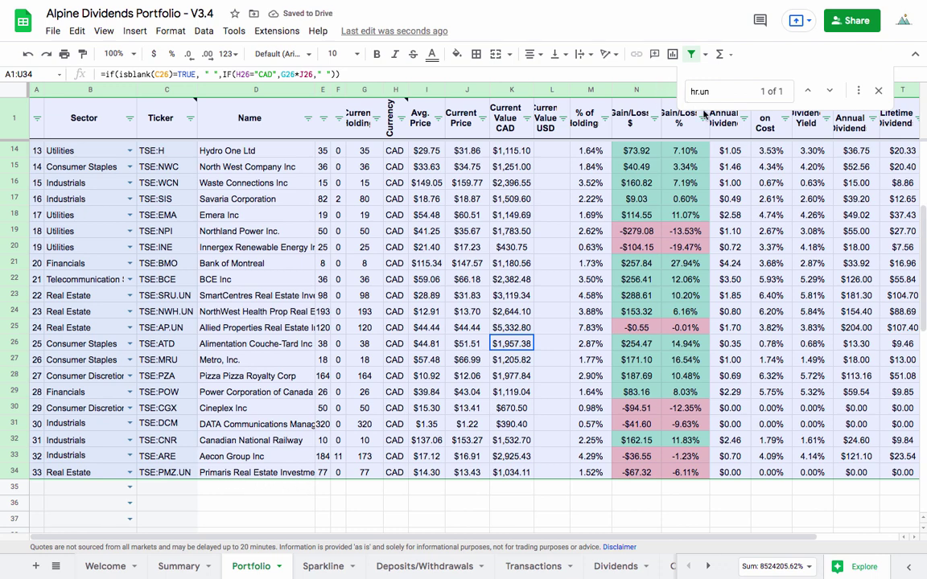
Step: Sort the Portfolio sheet by % of Holdings in descending order (Z → A) and select the entire TSE:PMZ.UN row
left_click(604, 119)
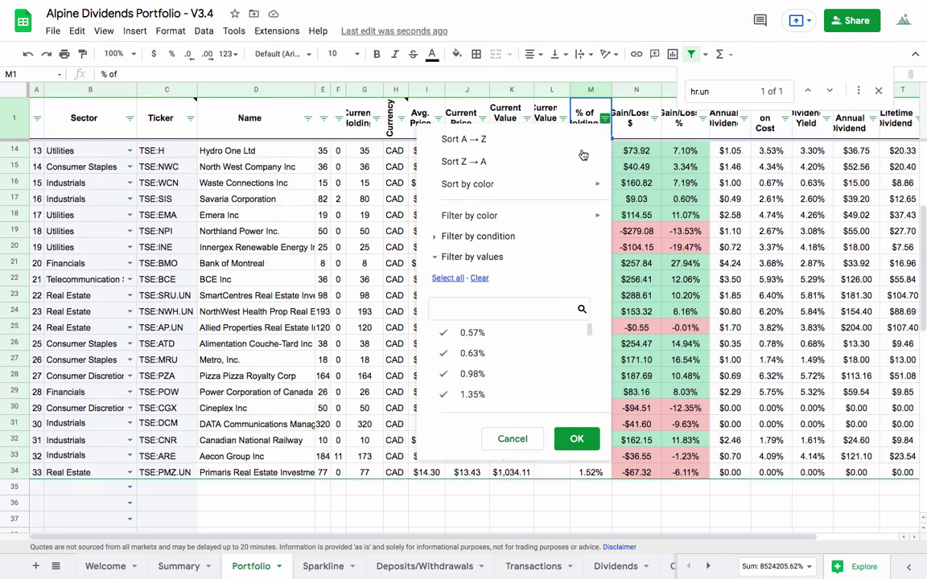
left_click(519, 164)
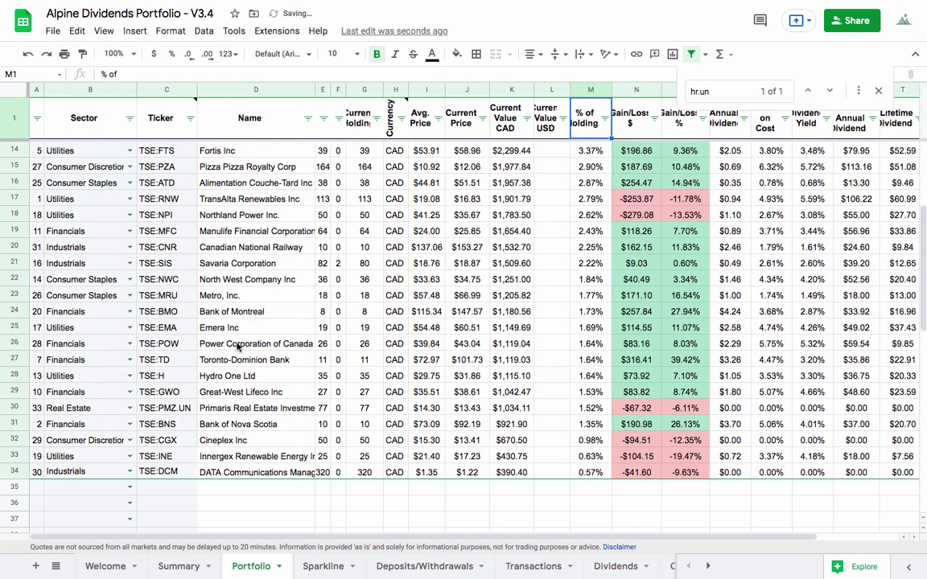
left_click(165, 408)
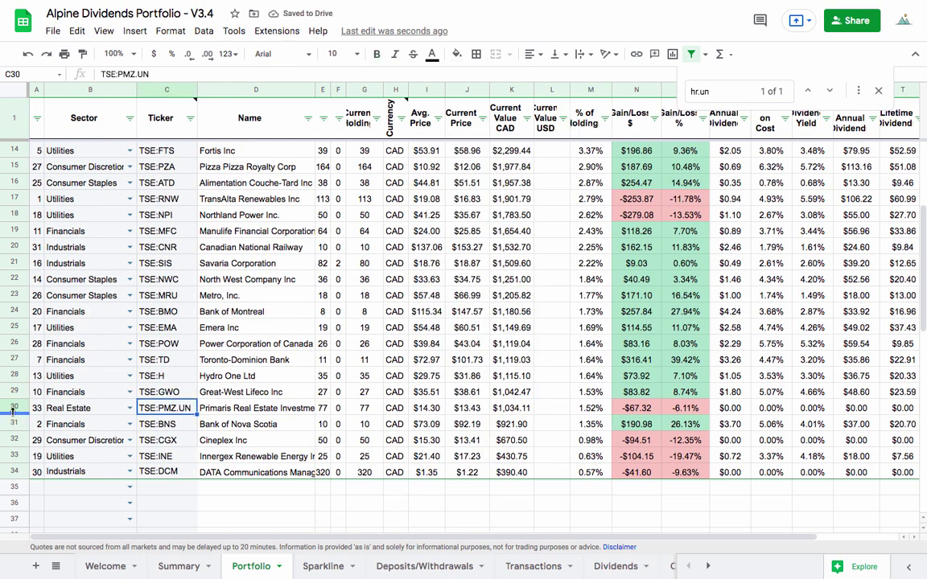
left_click(13, 408)
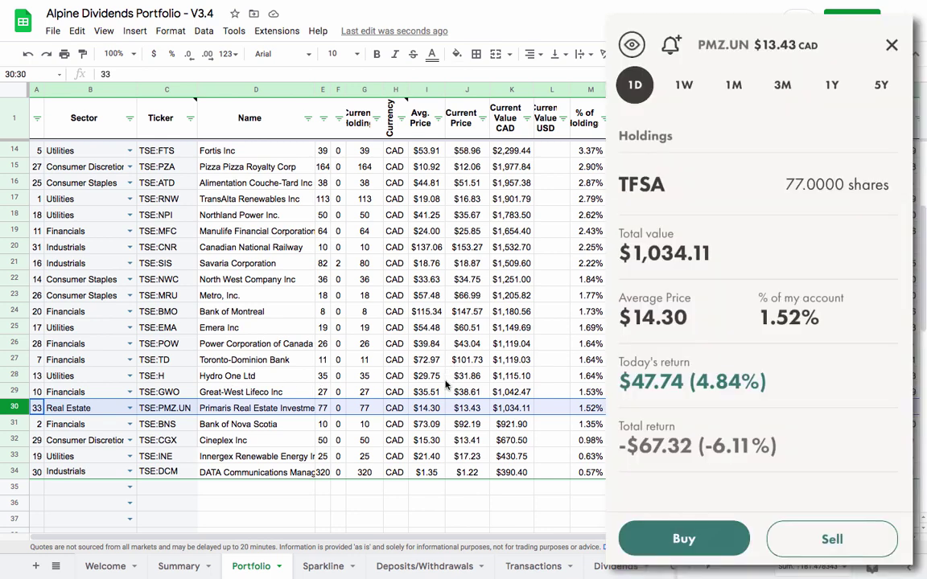
Step: Review the account totals in the Summary sheet, the TSE:PMZ.UN transaction, and the TSE:HR.UN entries in the Dividends sheet
left_click(179, 566)
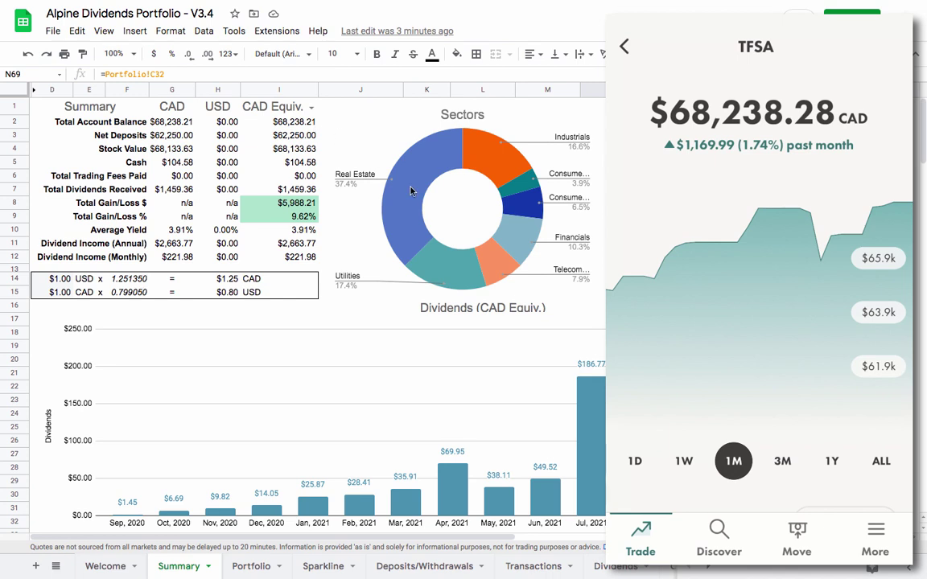
left_click(535, 564)
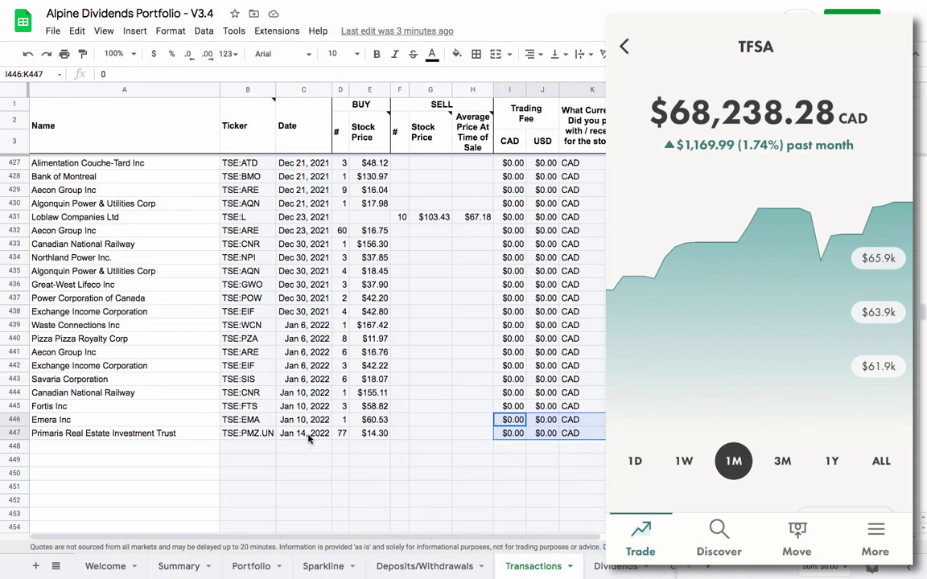
key("ctrl+shift+Page_Down")
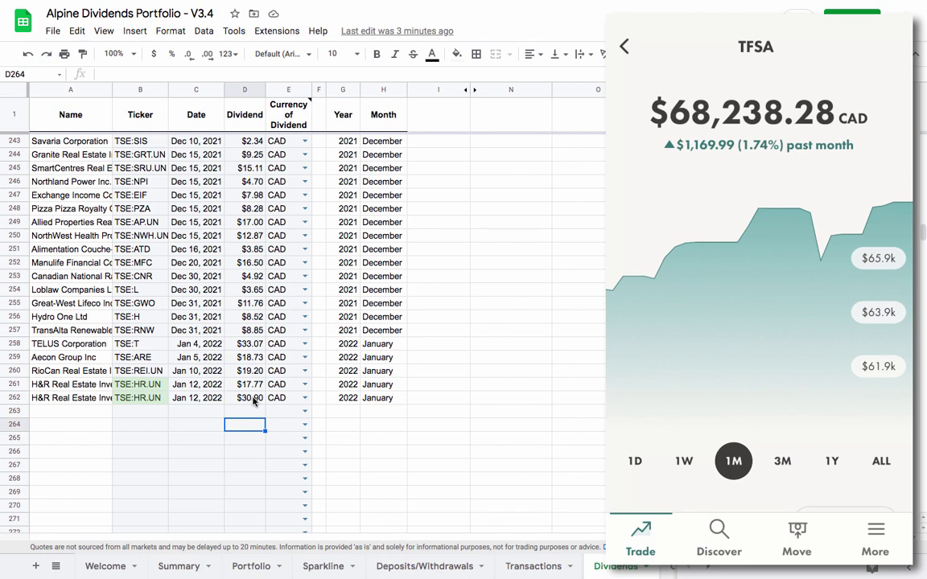
left_click(182, 563)
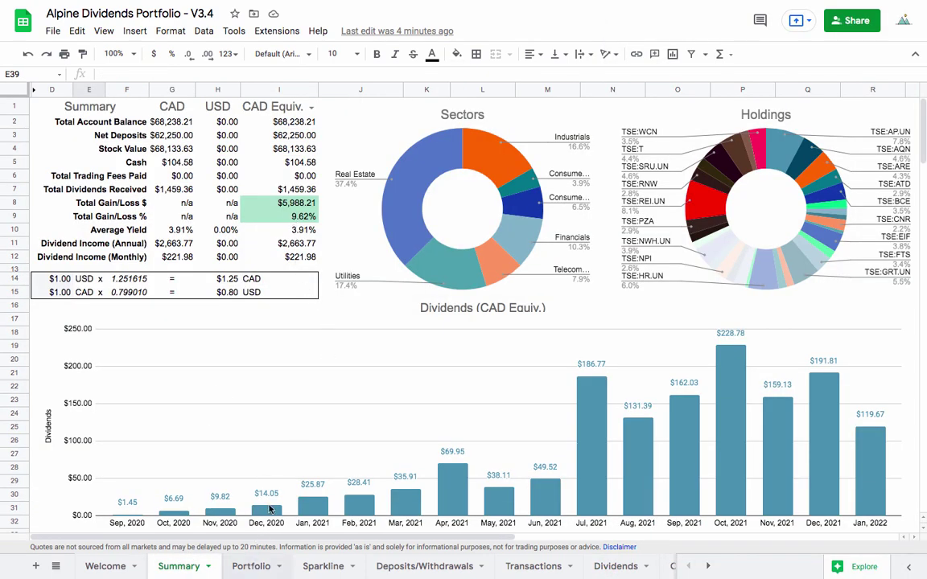
Step: Look up the forward dividend of Primaris Real Estate Investment Trust (PMZ-UN.TO) on Yahoo Finance for the Portfolio sheet's TSE:PMZ.UN row
left_click(251, 565)
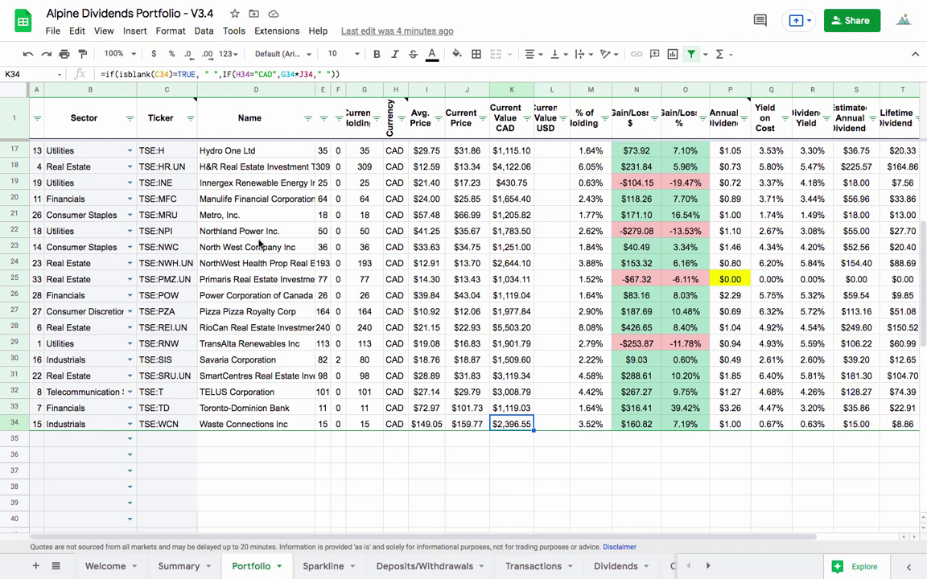
left_click(161, 279)
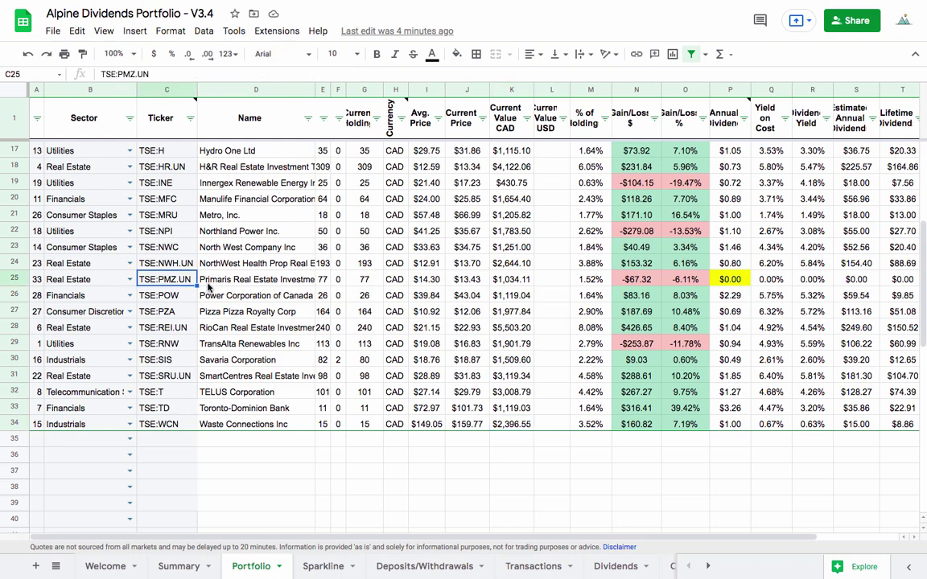
left_click(729, 281)
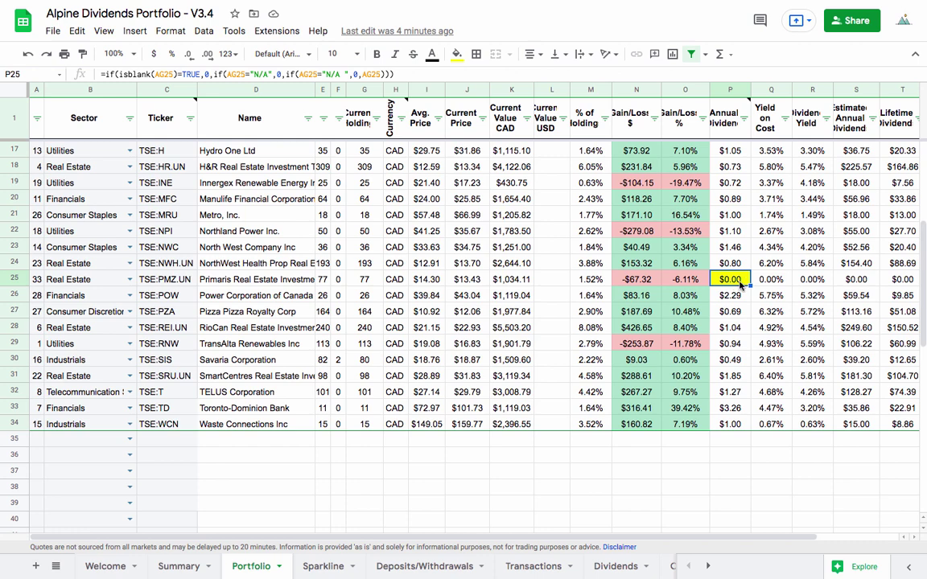
mouse_move(736, 112)
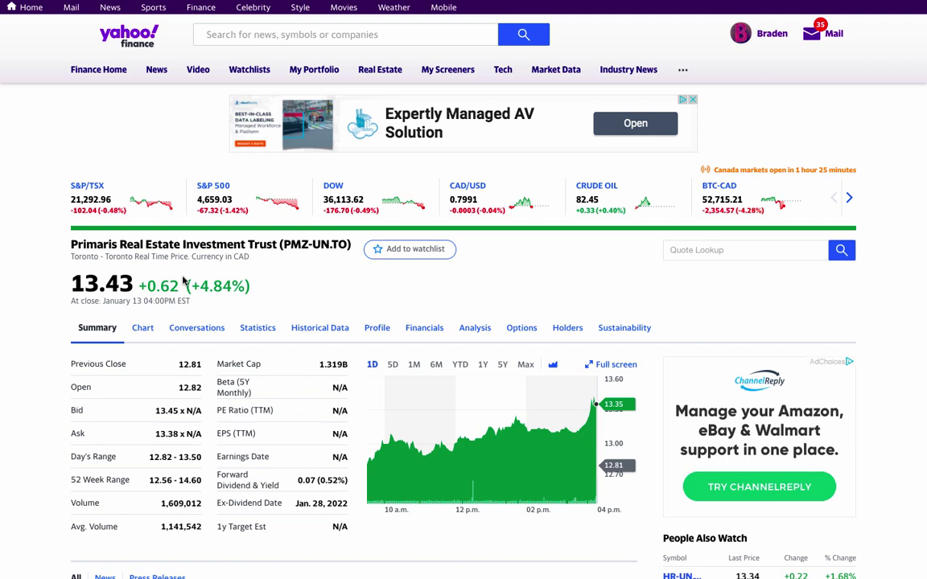
double_click(315, 477)
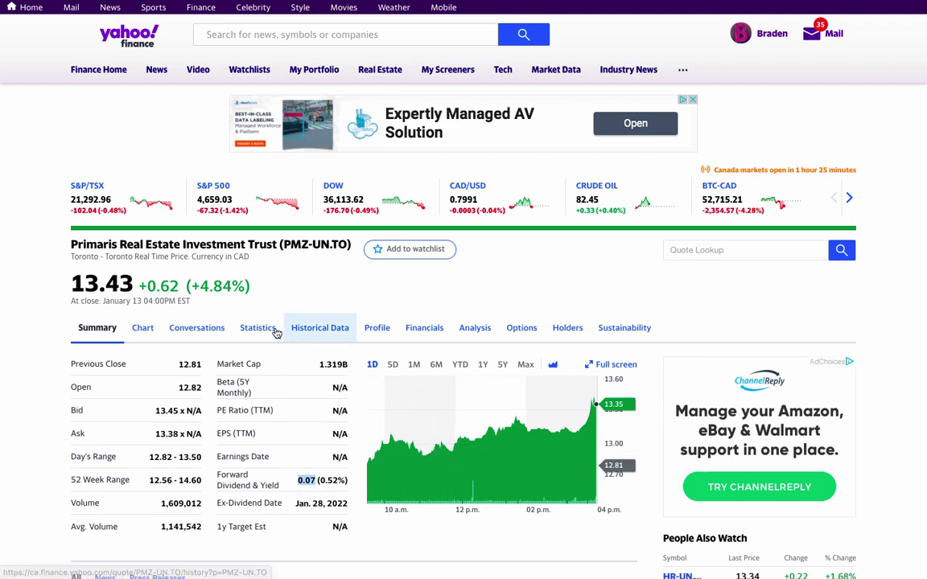
left_click(131, 333)
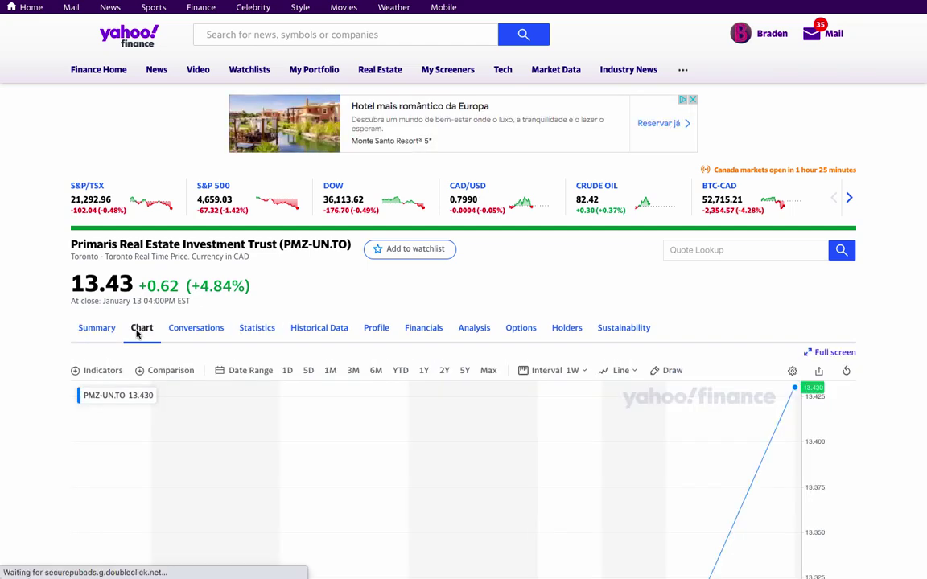
scroll(546, 307, "down", 3)
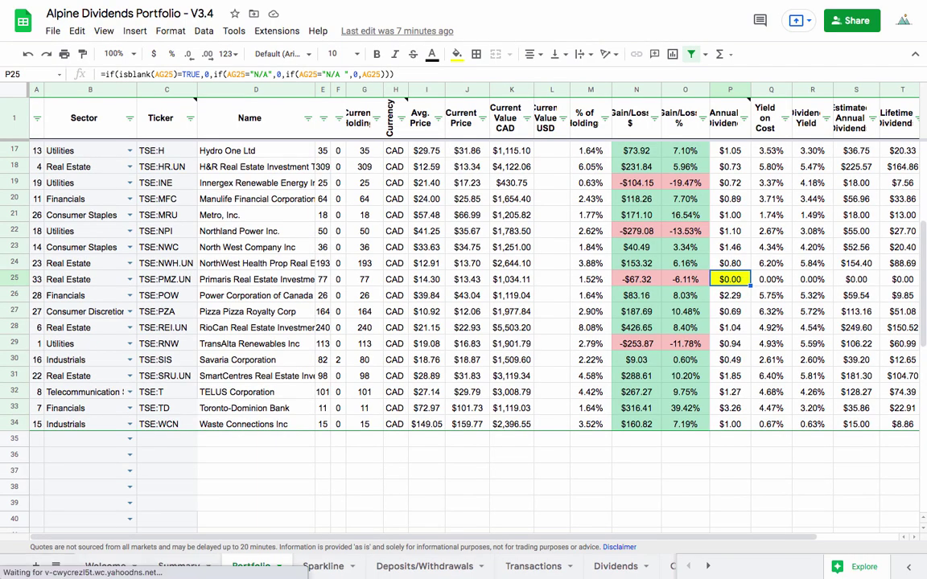
Step: Override the annual dividend in the Portfolio sheet's TSE:PMZ.UN row with 0.07
type("0.0")
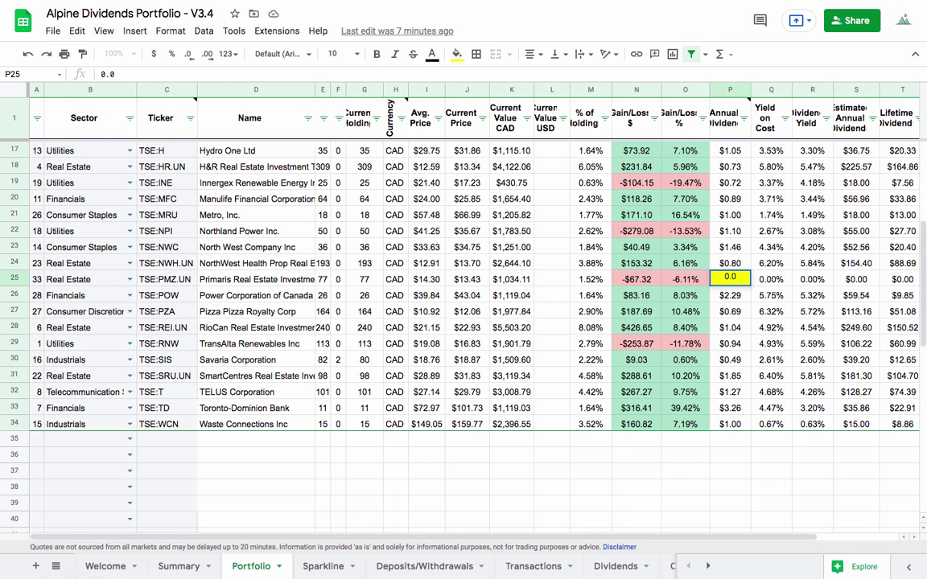
type("7")
key("Return")
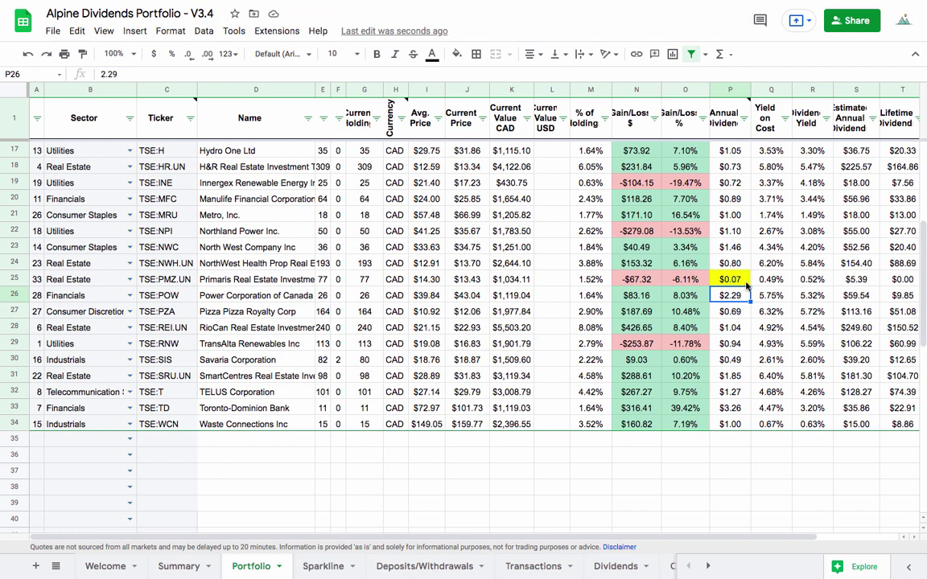
left_click(732, 279)
left_click(457, 55)
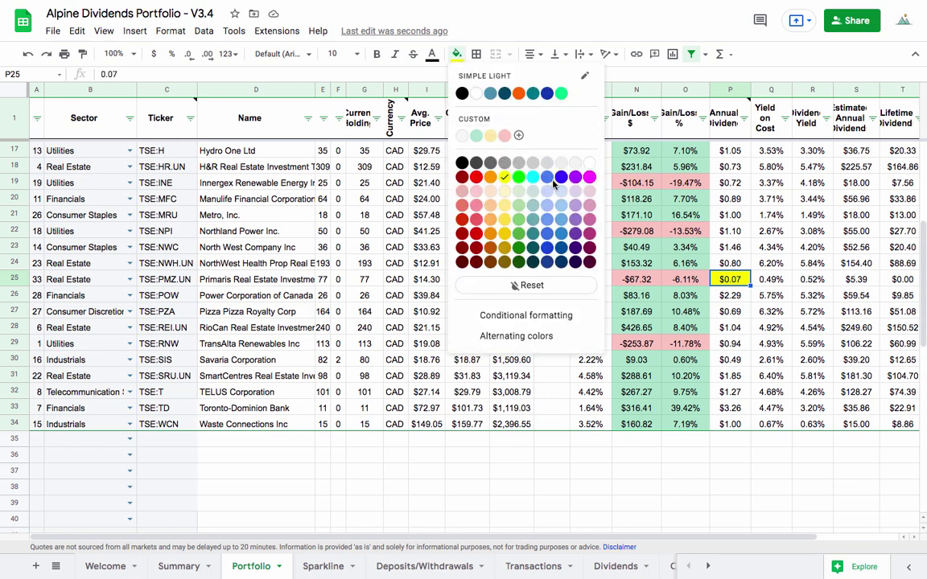
key("Escape")
key("Right")
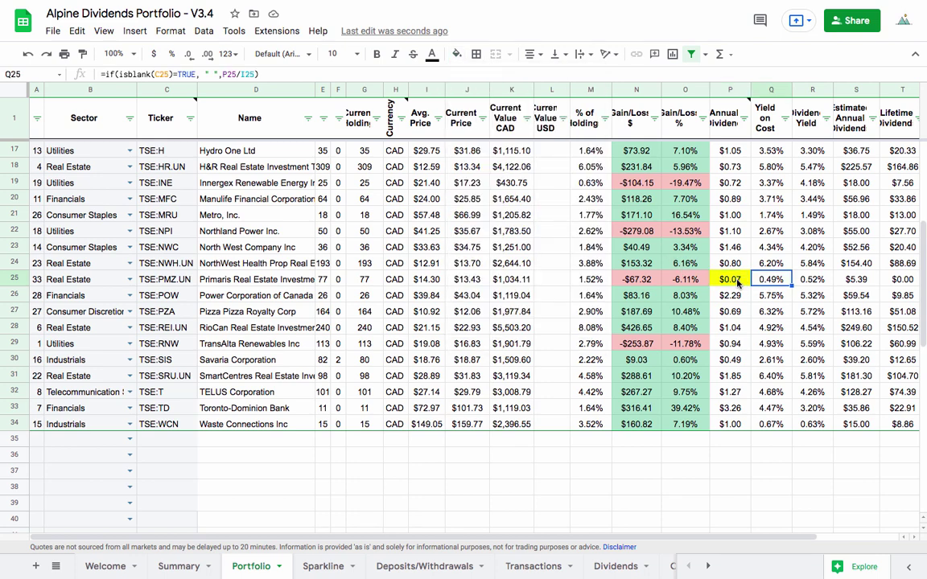
Step: Examine the Annual Dividend column from the TSE:PMZ.UN row down to the default formula in cell P35
left_click(738, 283)
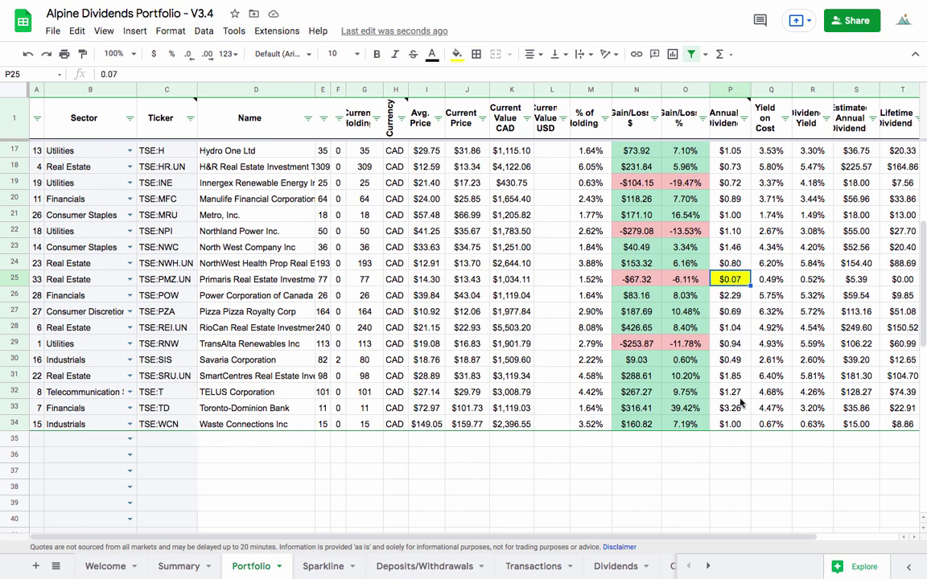
key("Down")
key("Down")
key("Down")
key("Down")
key("Down")
key("Down")
key("Down")
key("Down")
key("Down")
key("Down")
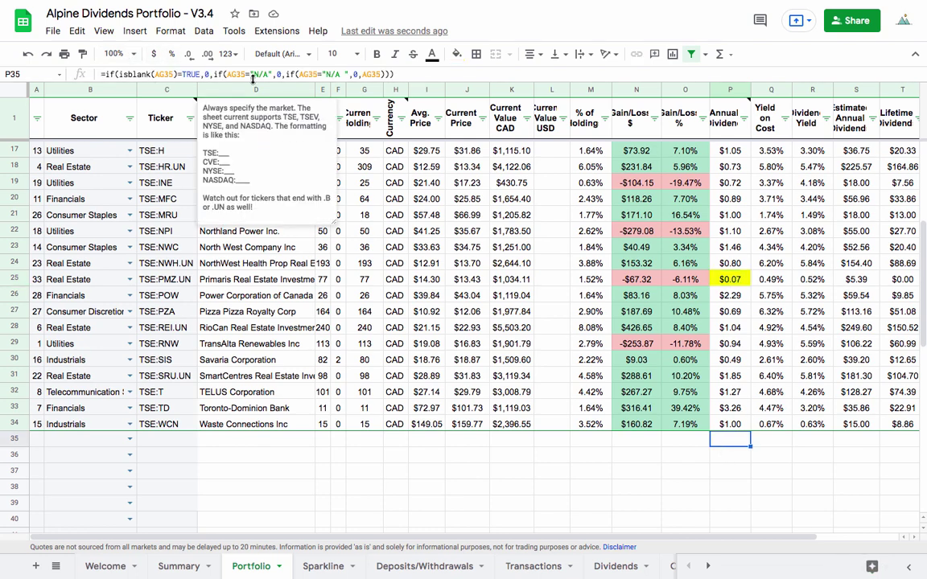
Step: Check the PMZ.UN dividend data on wallmine and compare the TSE:PMZ.UN annual dividend cell with the default formula in P35
left_click(731, 282)
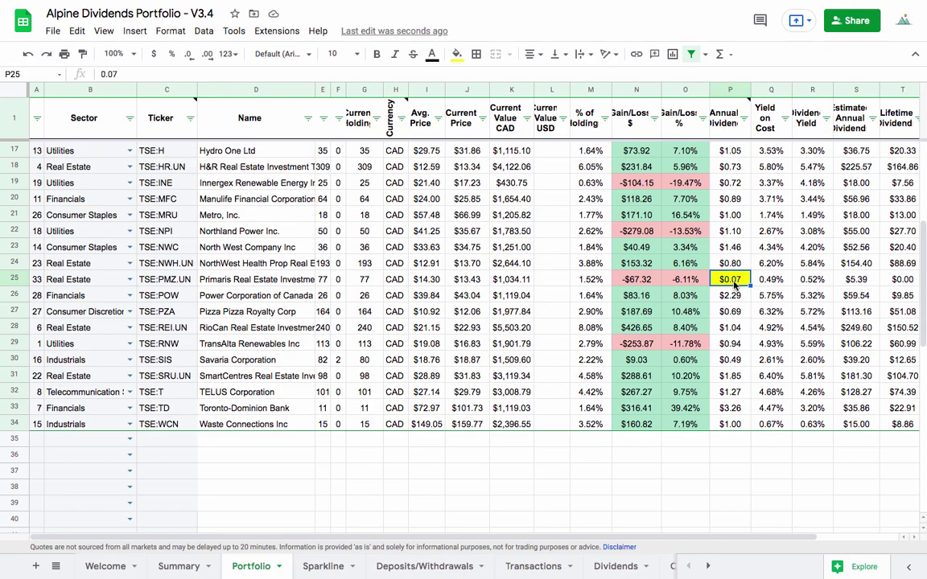
left_click(313, 4)
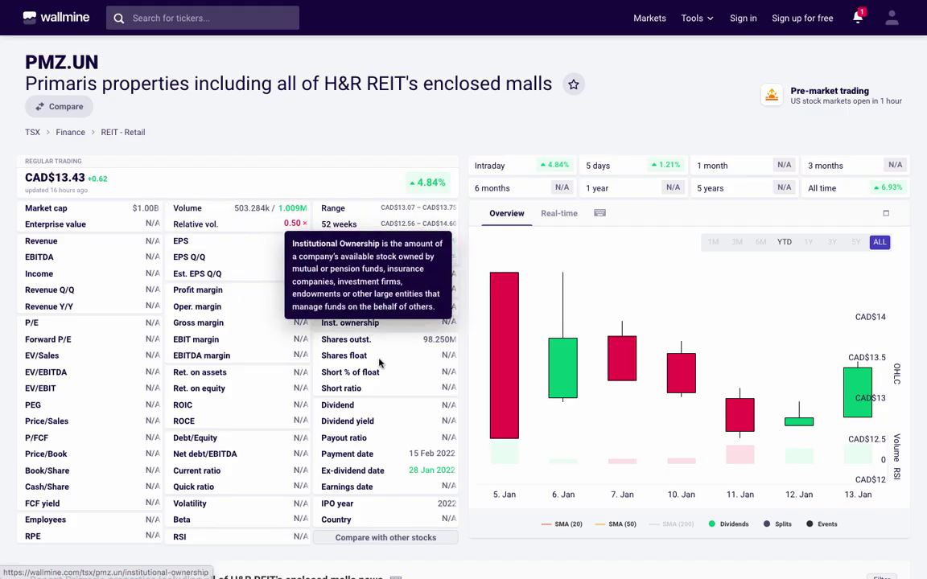
mouse_move(338, 406)
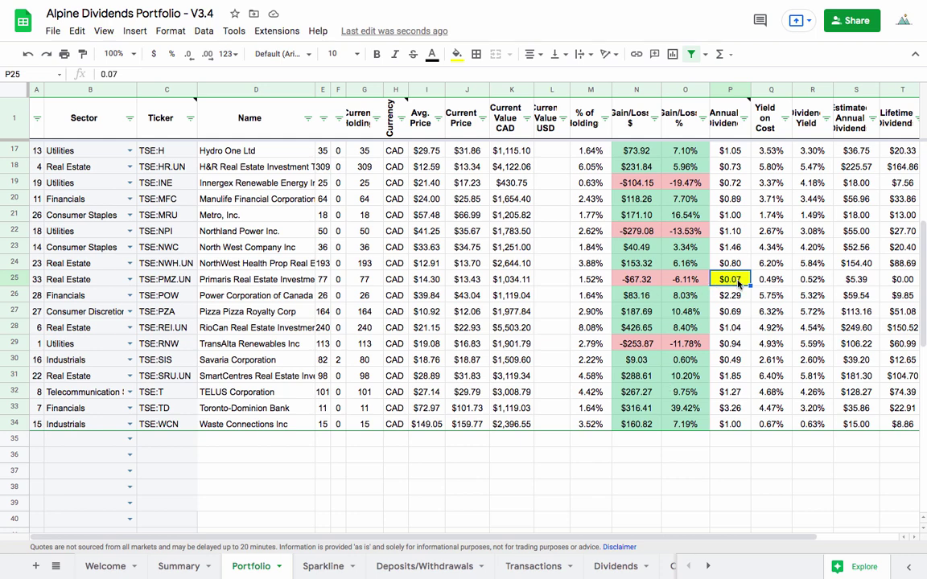
left_click(740, 441)
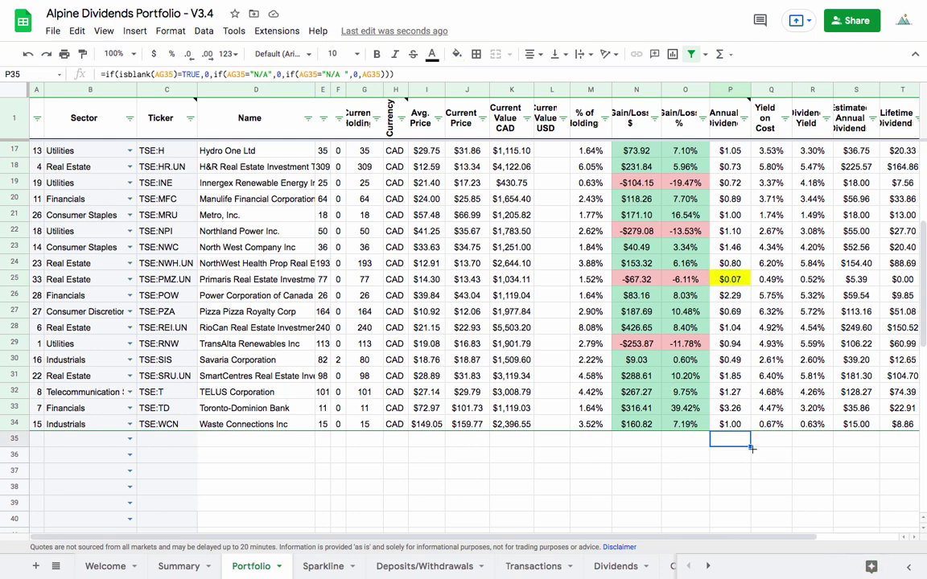
left_click_drag(752, 447, 734, 437)
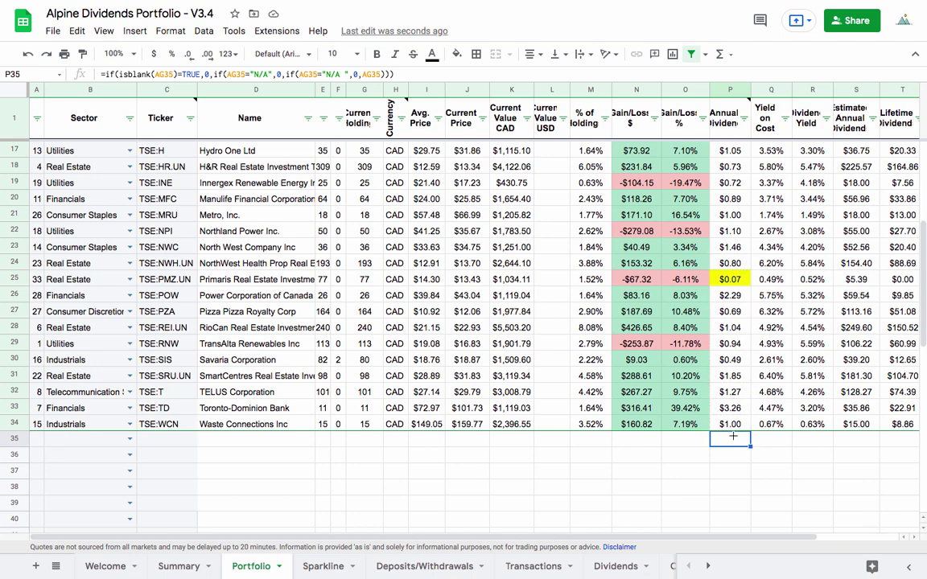
left_click(731, 279)
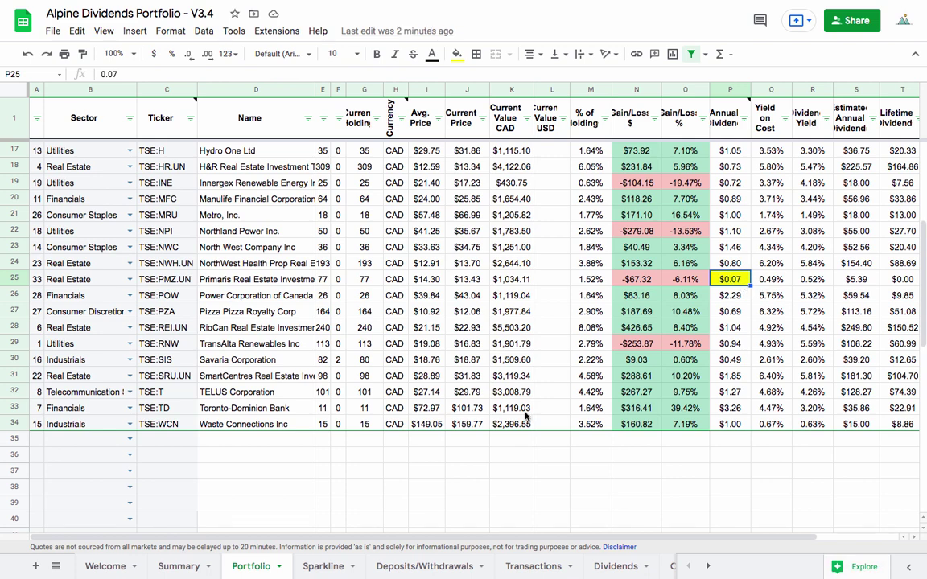
Step: Review the account totals in the Summary sheet and the holdings around TSE:PMZ.UN in the Portfolio sheet
left_click(178, 565)
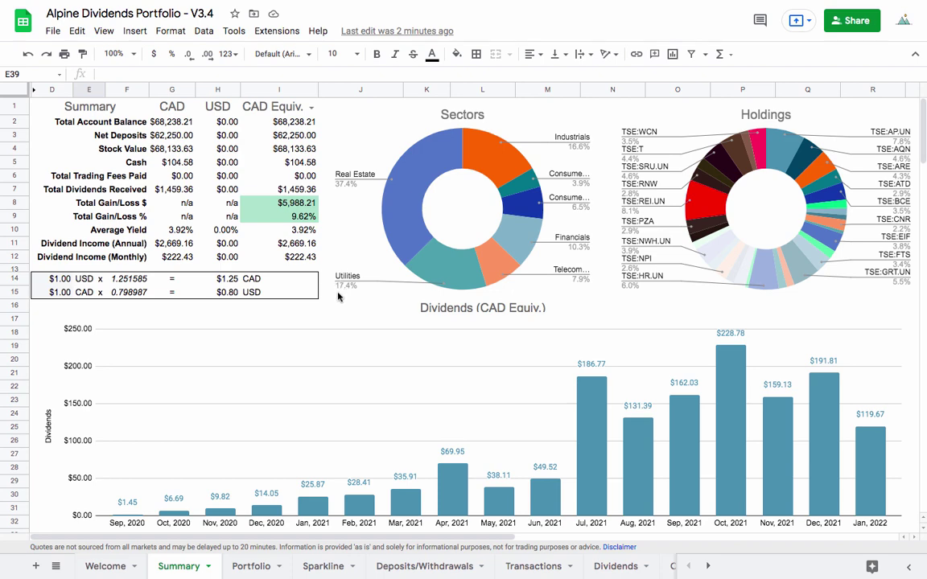
left_click(250, 565)
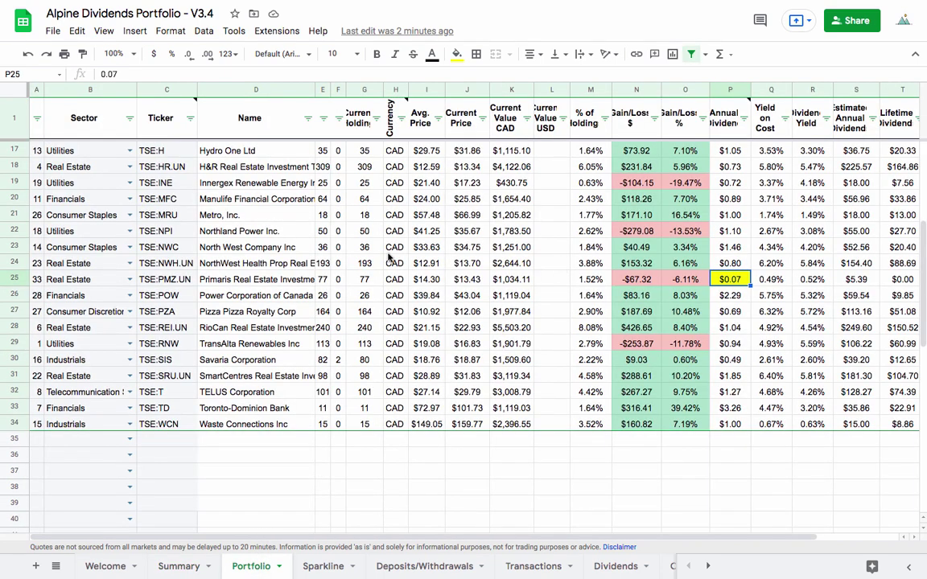
left_click(434, 297)
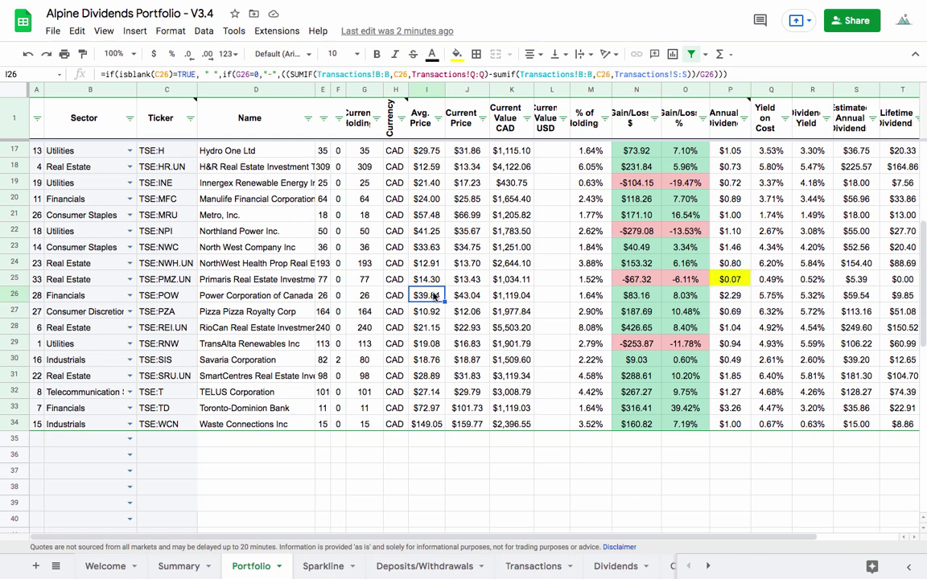
left_click(509, 263)
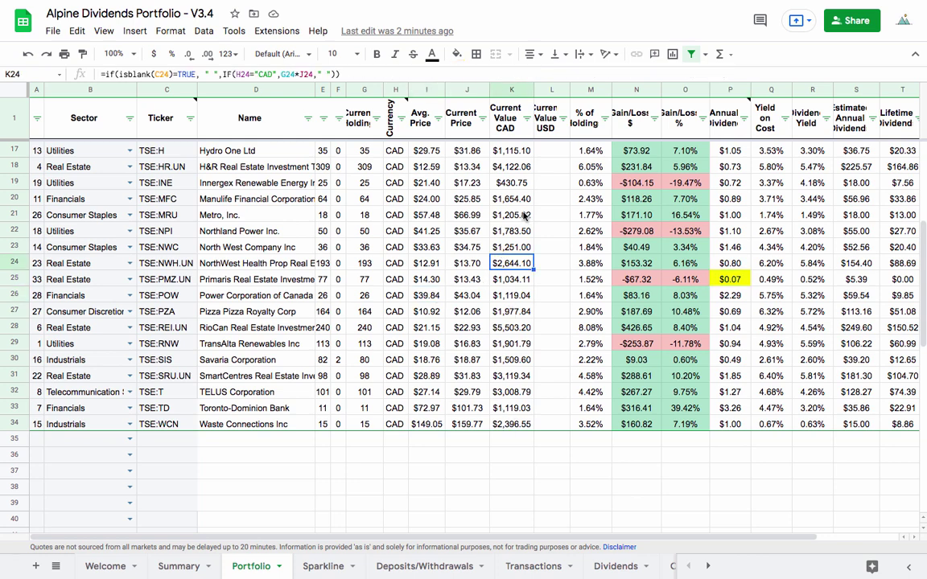
scroll(507, 233, "up", 1)
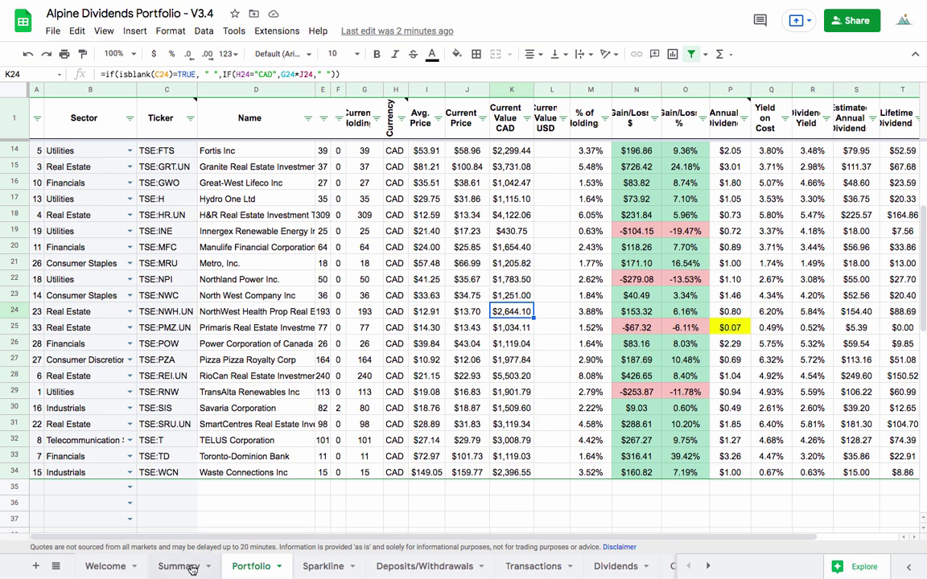
Step: Start a new entry in row 263 of the Dividends sheet with ticker "correction" and date Jan 12, 2022
left_click(603, 565)
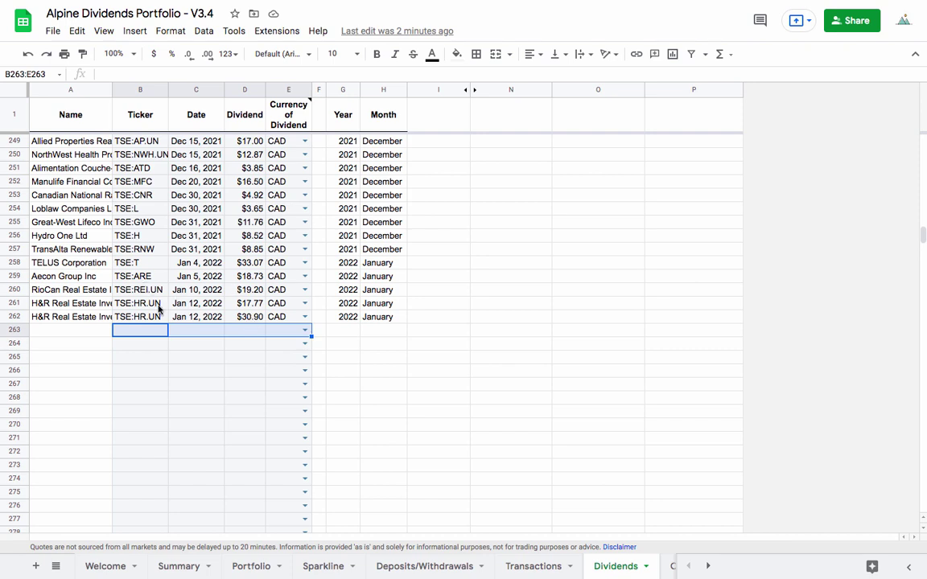
type("correction")
key("Return")
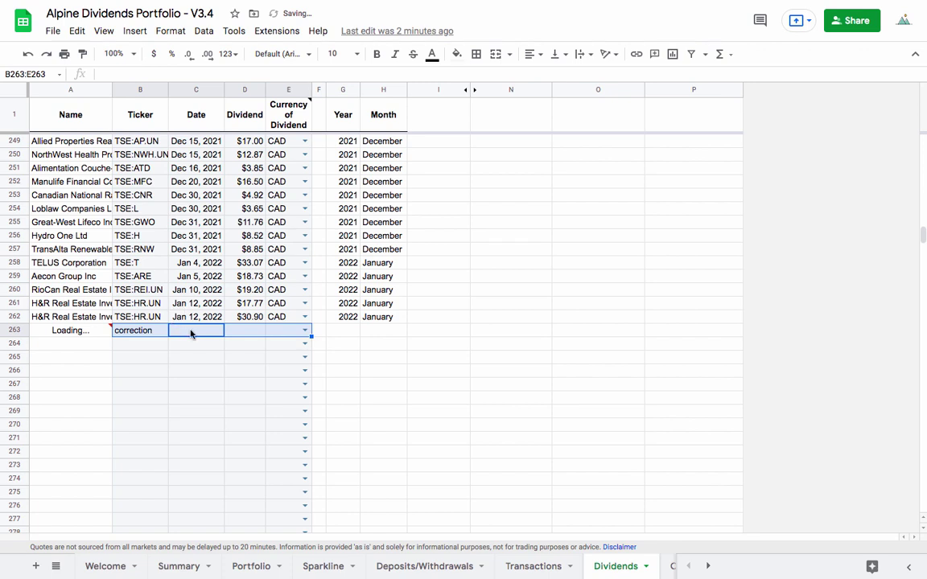
left_click(190, 332)
type("Jun")
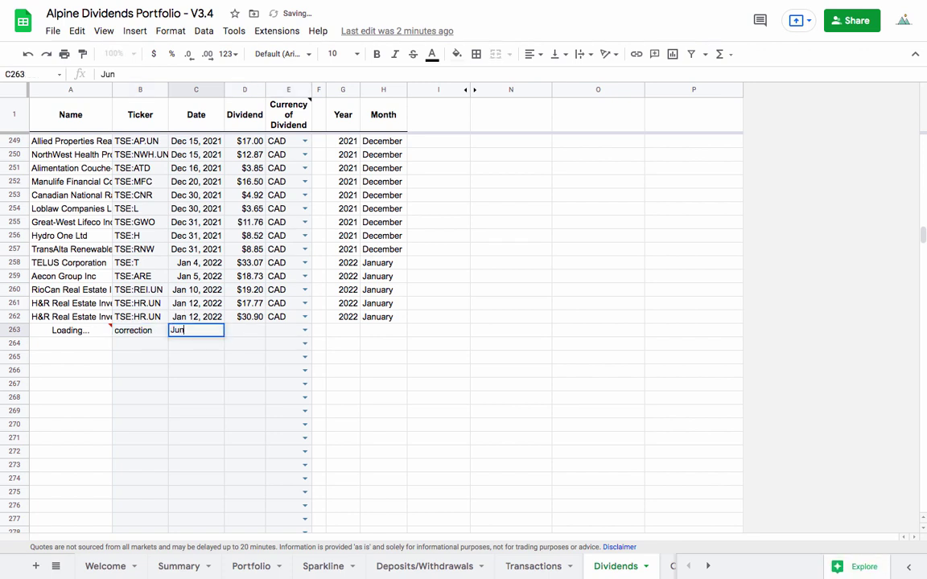
type(" 12")
key("BackSpace")
key("BackSpace")
key("BackSpace")
key("BackSpace")
key("BackSpace")
type("an 12, 2022")
key("Tab")
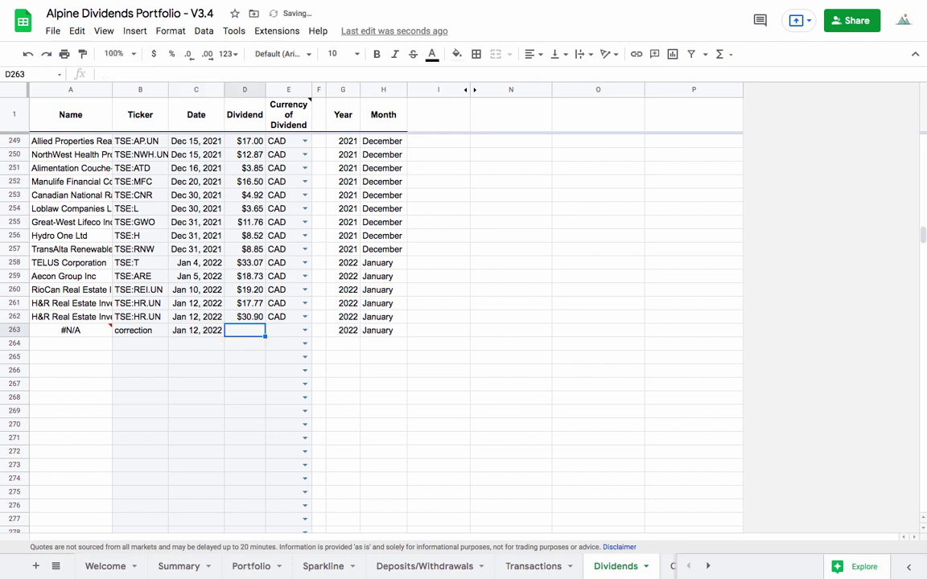
Step: Set the correction entry's dividend to 0.07 and its currency to CAD
type("0.07")
key("Return")
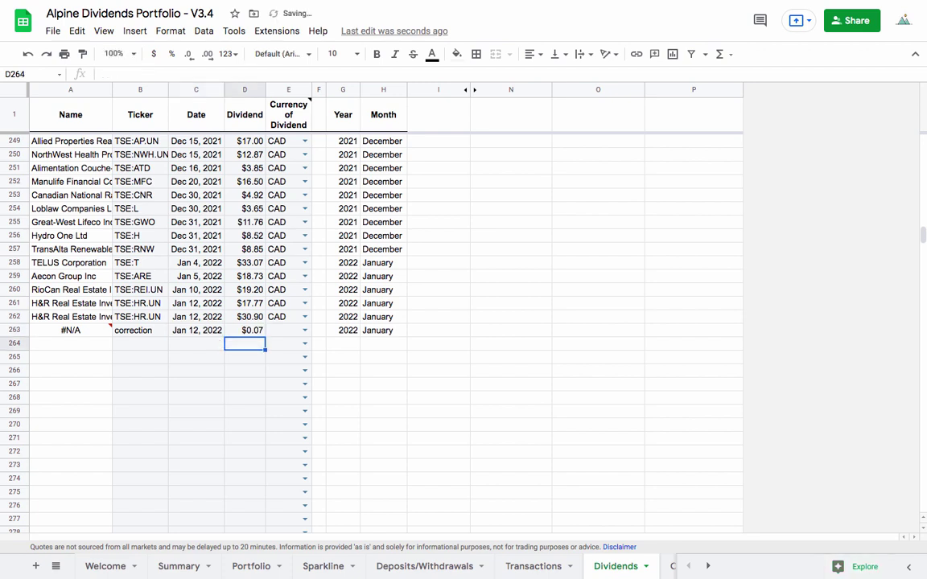
left_click(274, 330)
type("CAD")
key("Return")
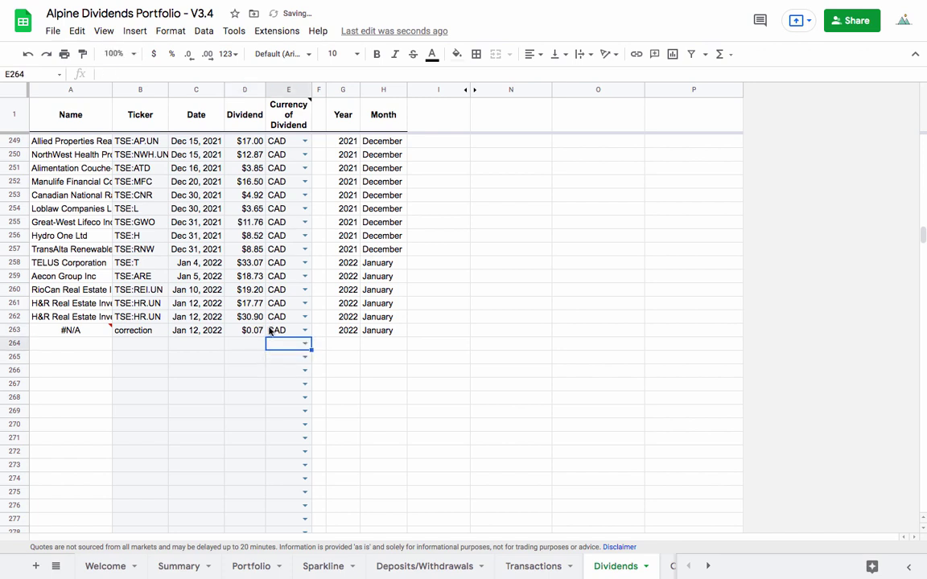
Step: Inspect the name and ticker cells of the correction entry and check the cash balance in the Summary sheet
left_click(136, 345)
left_click(98, 330)
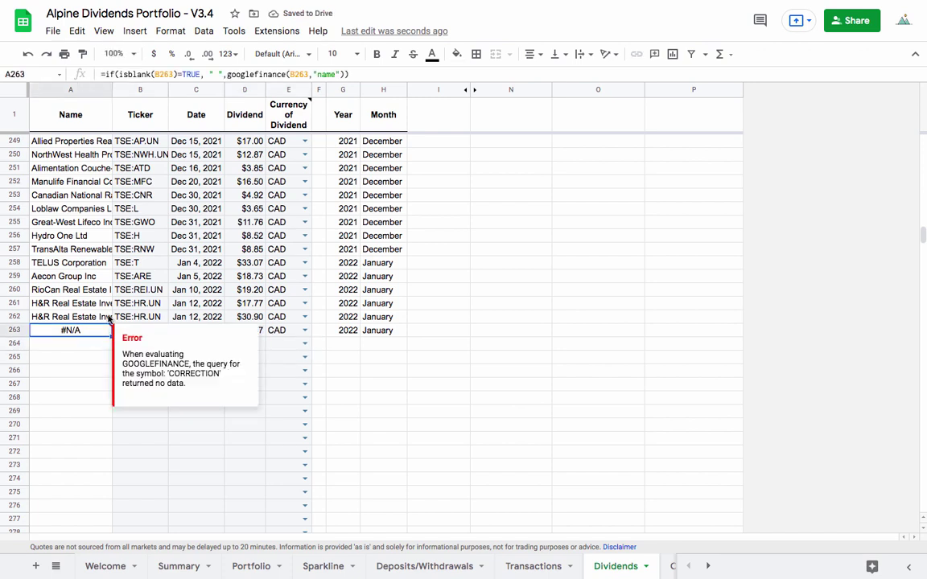
left_click(138, 320)
left_click(146, 330)
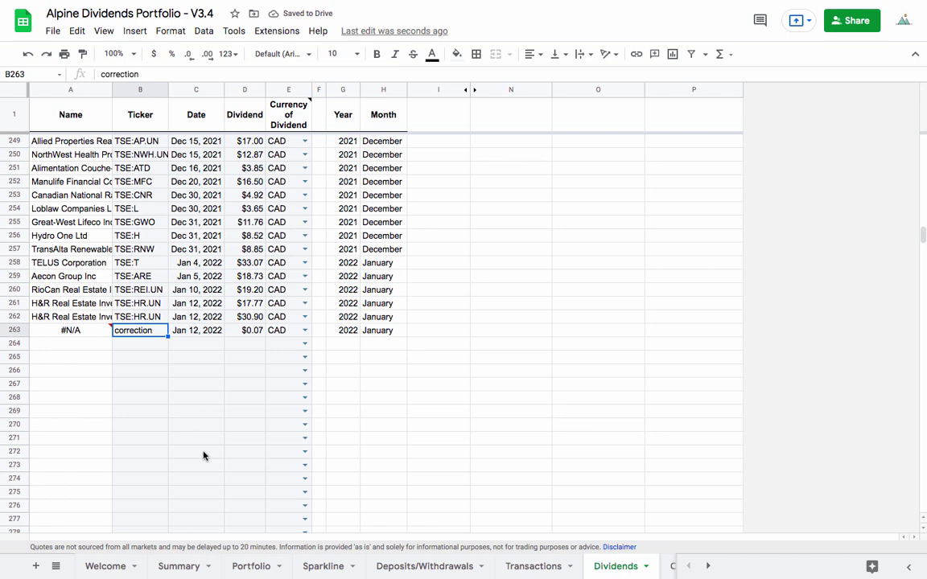
left_click(173, 568)
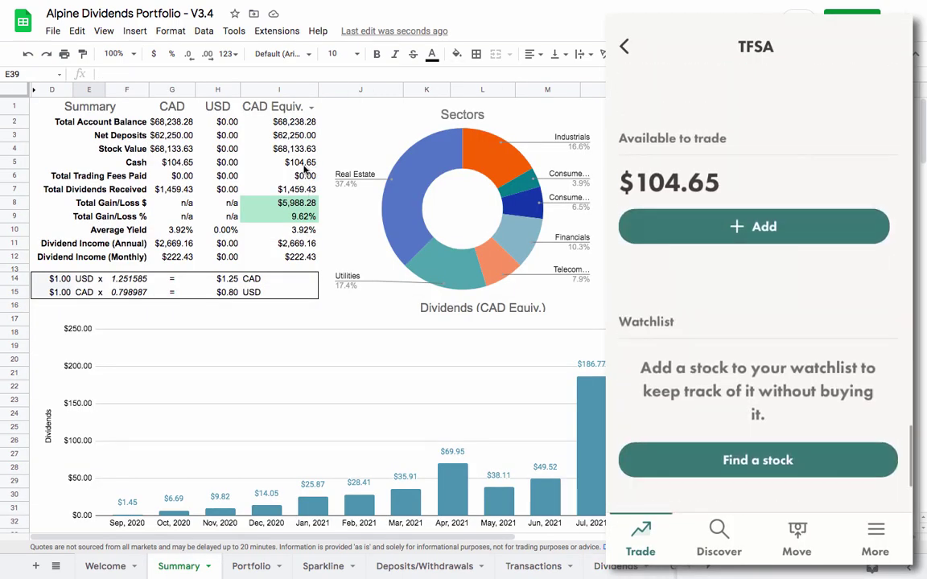